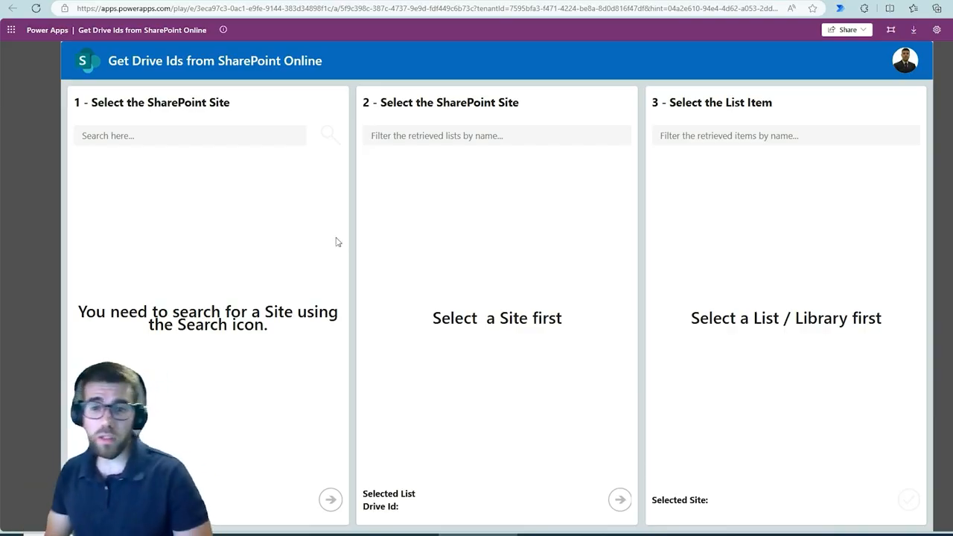
Step: Search for SharePoint sites matching "dev"
click(188, 140)
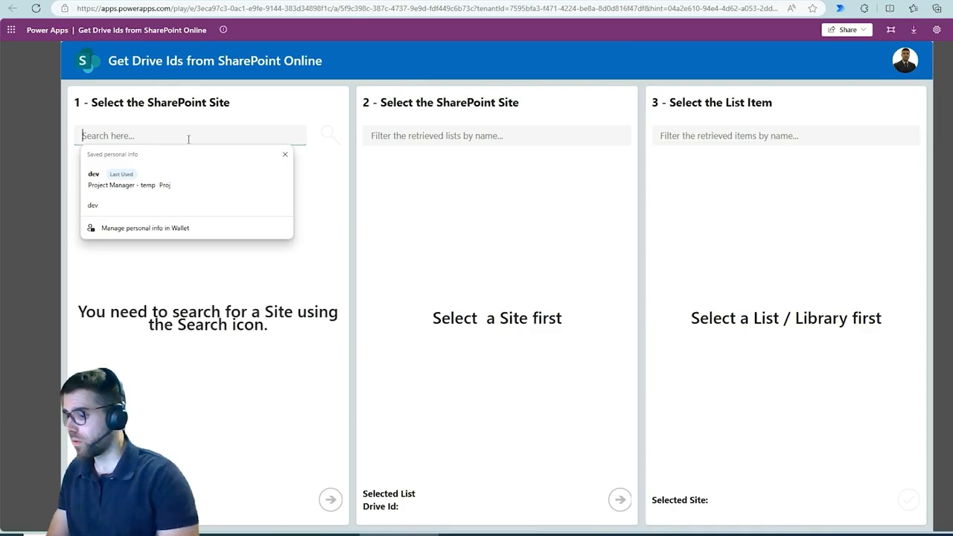
text(dev)
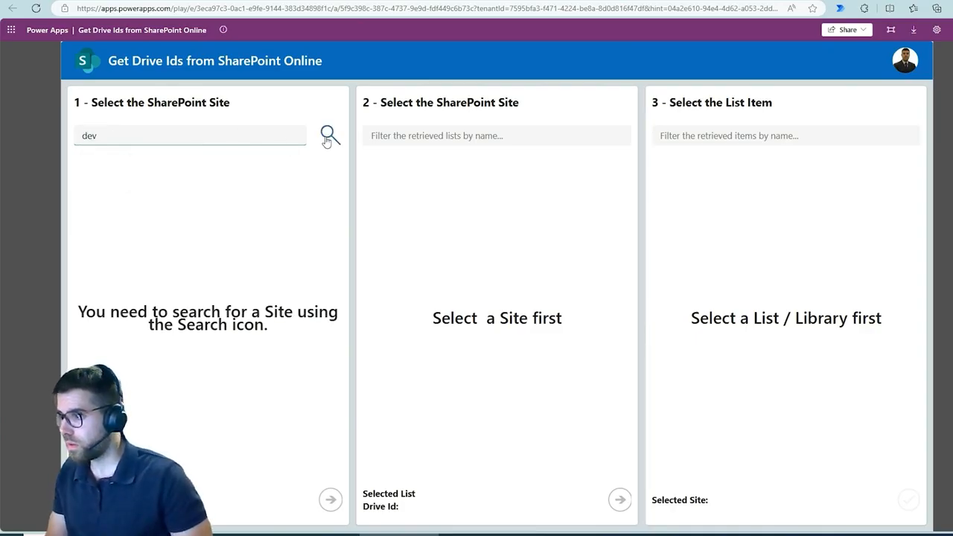
click(328, 138)
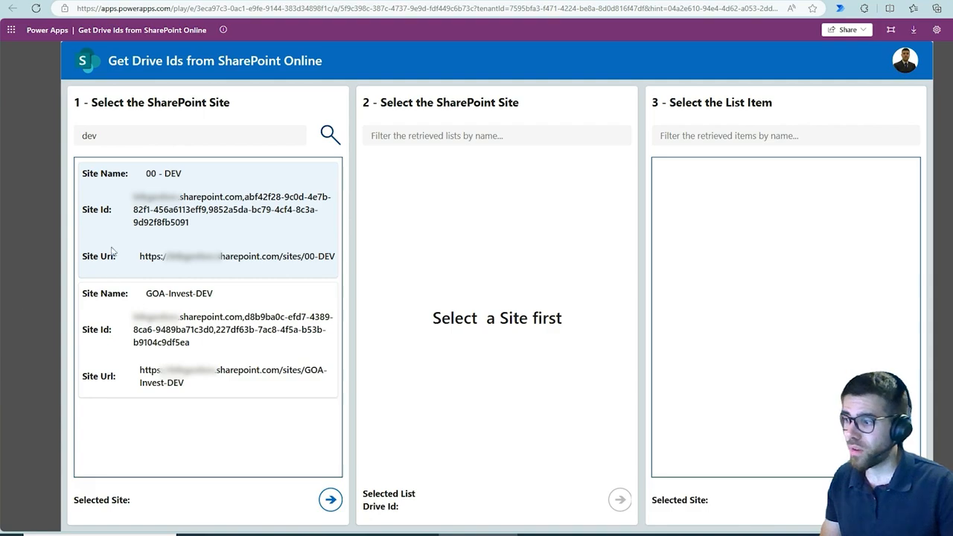
Step: Retrieve the lists of the 00 - DEV site and filter them by "Project Mana"
drag(124, 178, 303, 270)
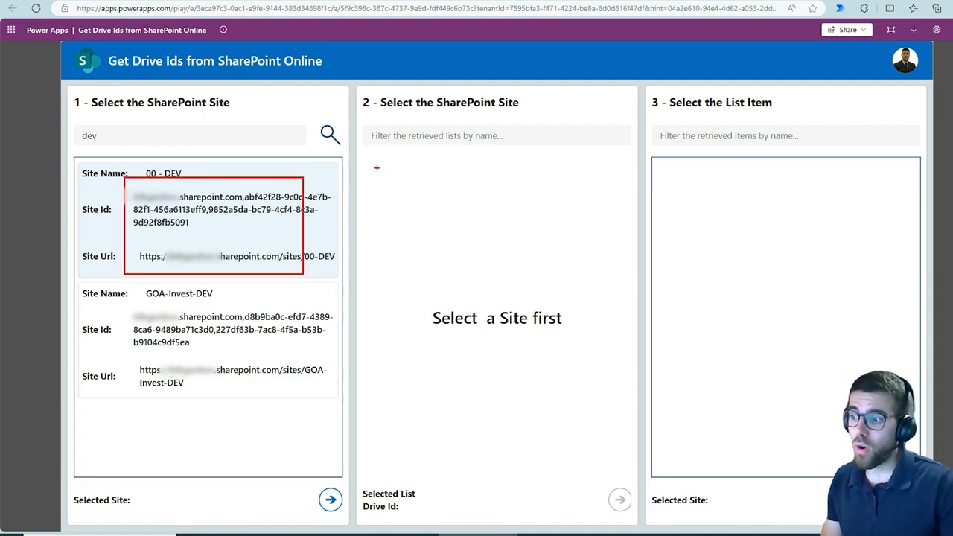
drag(377, 168, 614, 430)
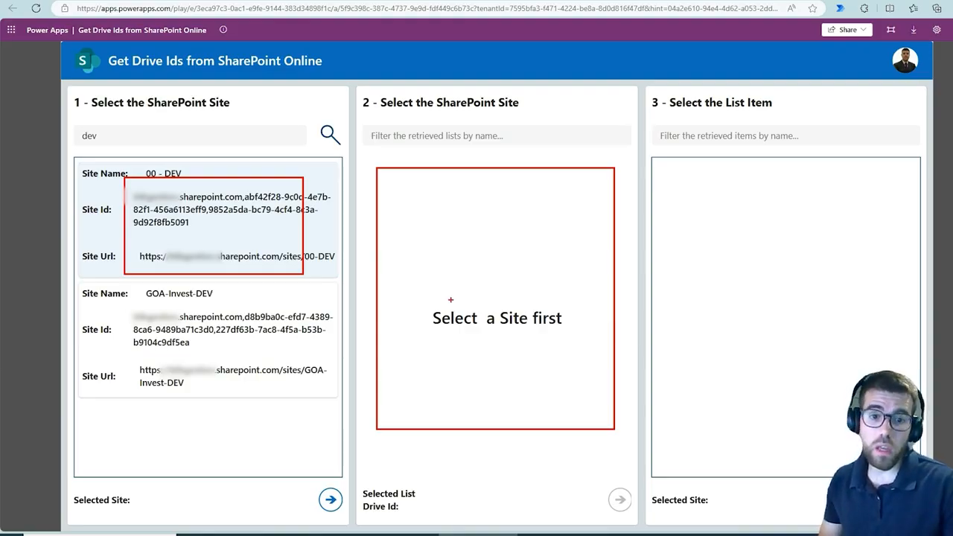
key(Escape)
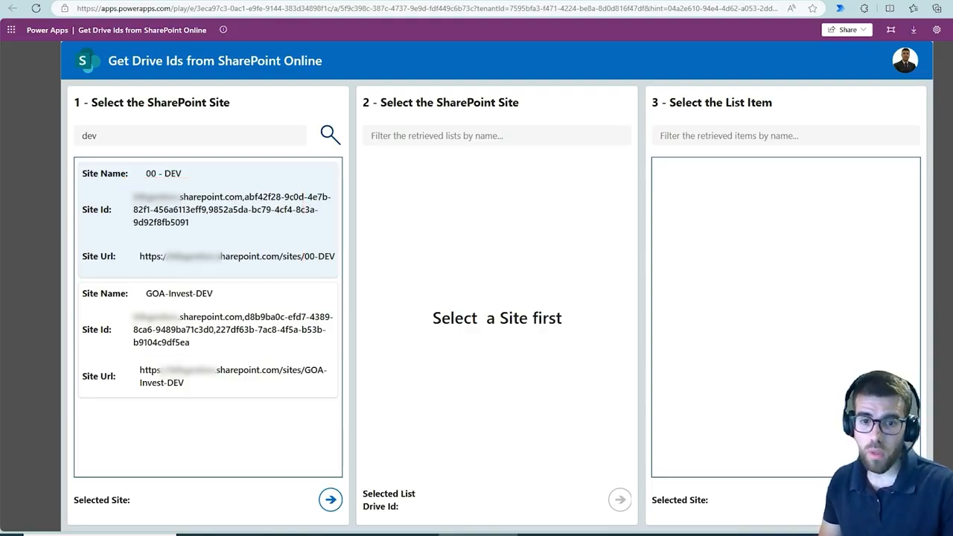
click(331, 499)
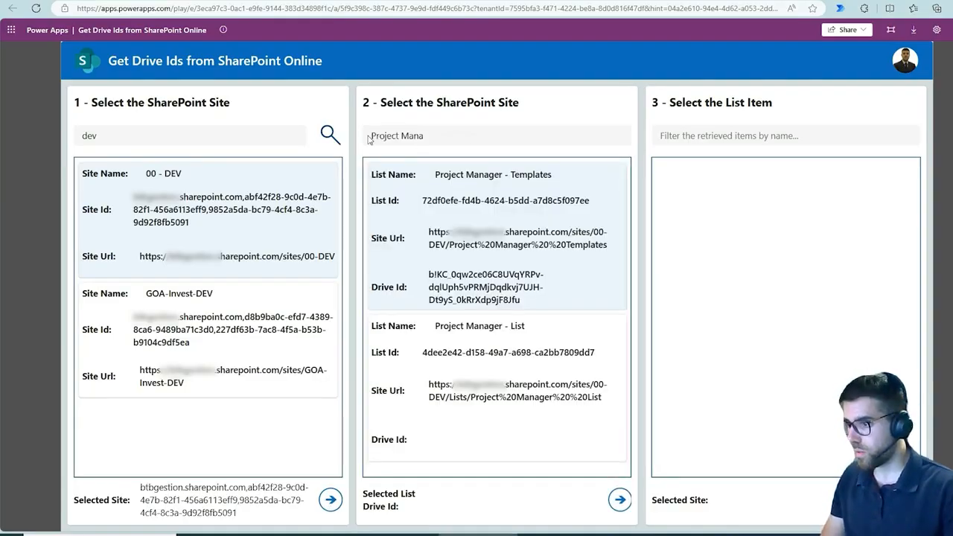
drag(360, 116, 452, 155)
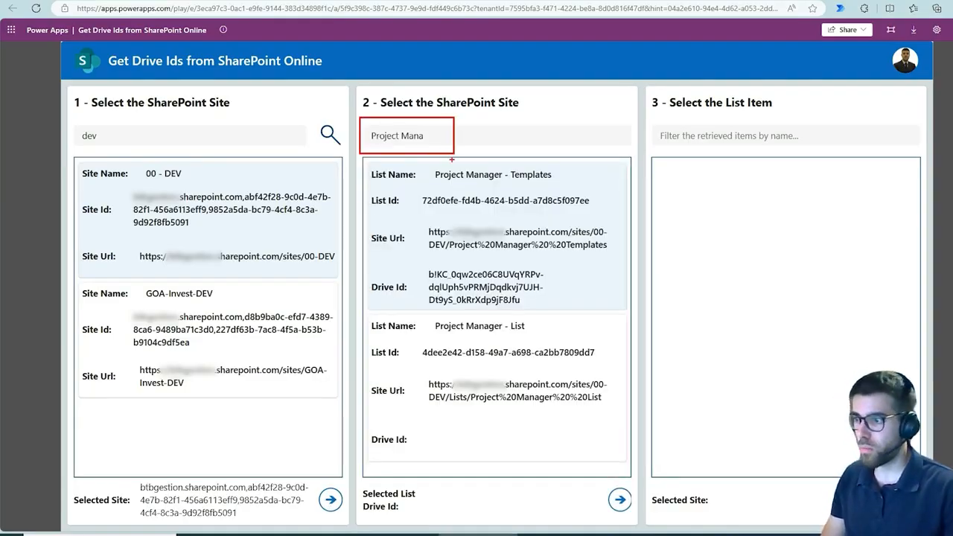
key(Escape)
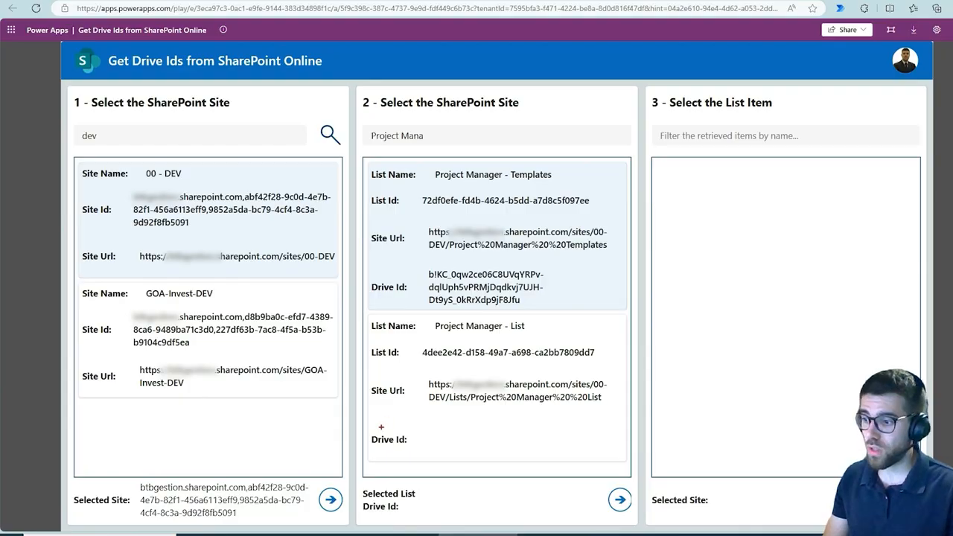
Step: Retrieve the files and Drive Id of the Project Manager - Templates library
drag(374, 426, 620, 458)
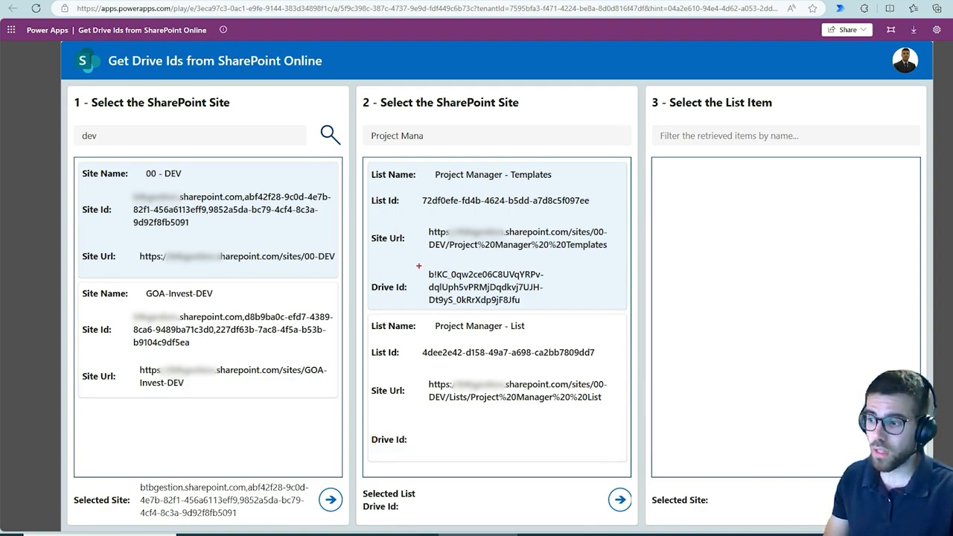
drag(418, 260, 547, 312)
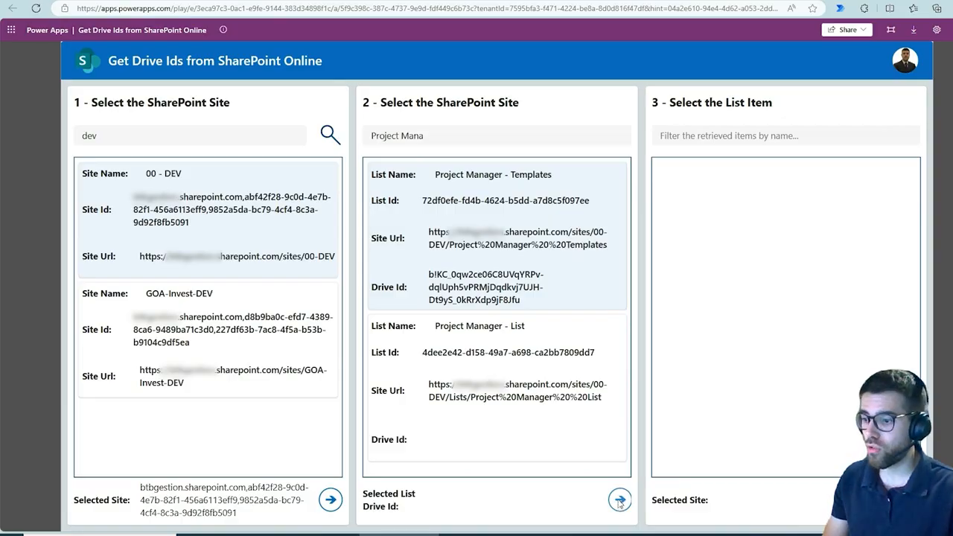
drag(623, 489, 643, 448)
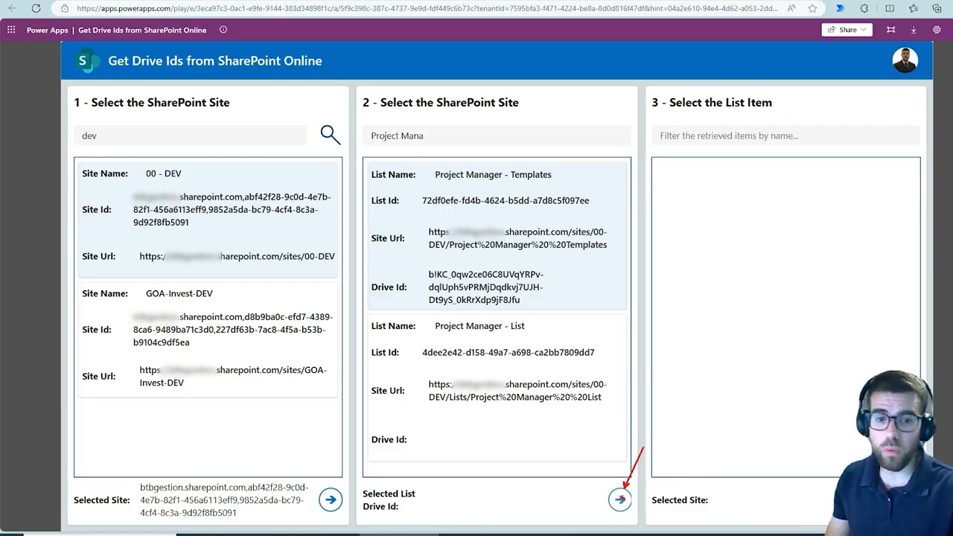
click(619, 502)
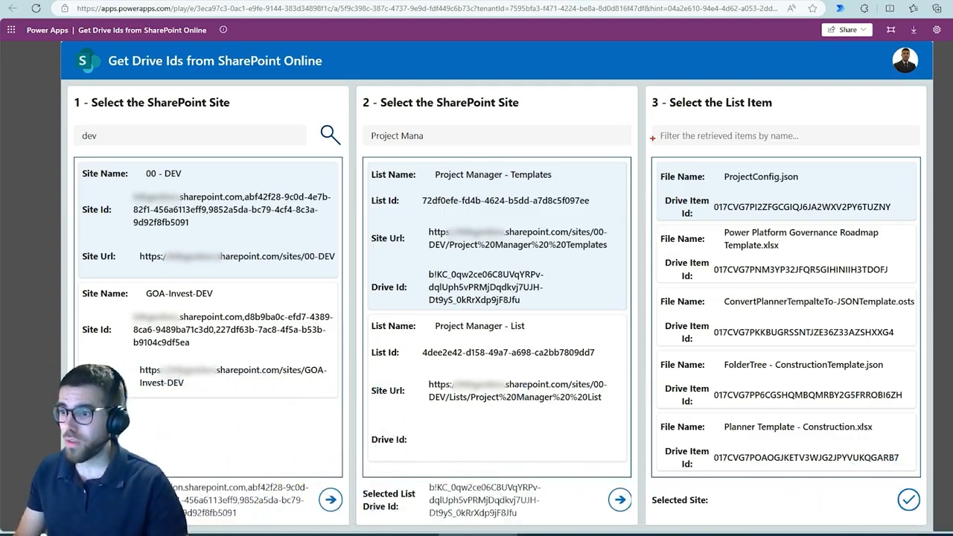
Step: Retrieve the Drive Item Id of the file ConvertPlannerTempalteTo-JSONTemplate.osts in the list items
mouse_move(652, 138)
mouse_down()
mouse_move(893, 412)
mouse_move(914, 468)
mouse_up()
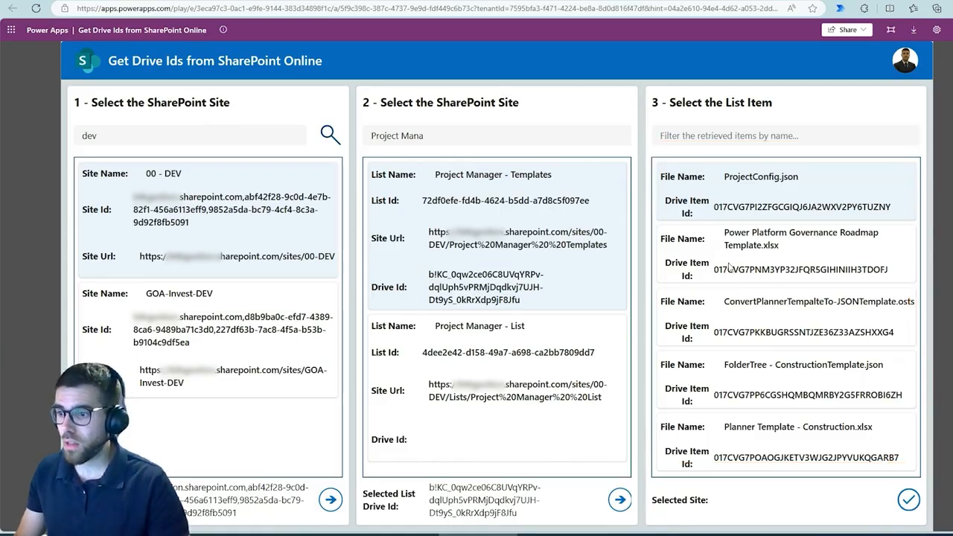
drag(718, 270, 874, 271)
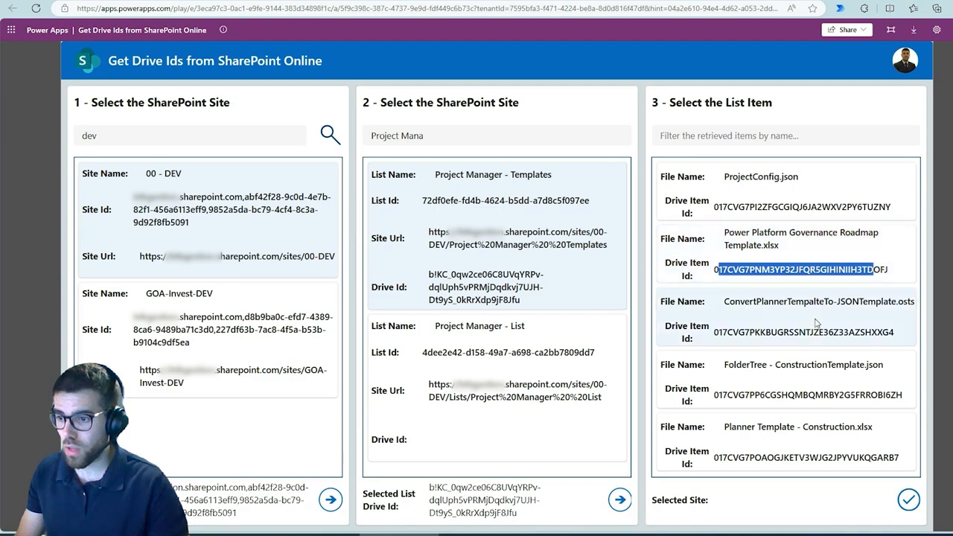
click(908, 499)
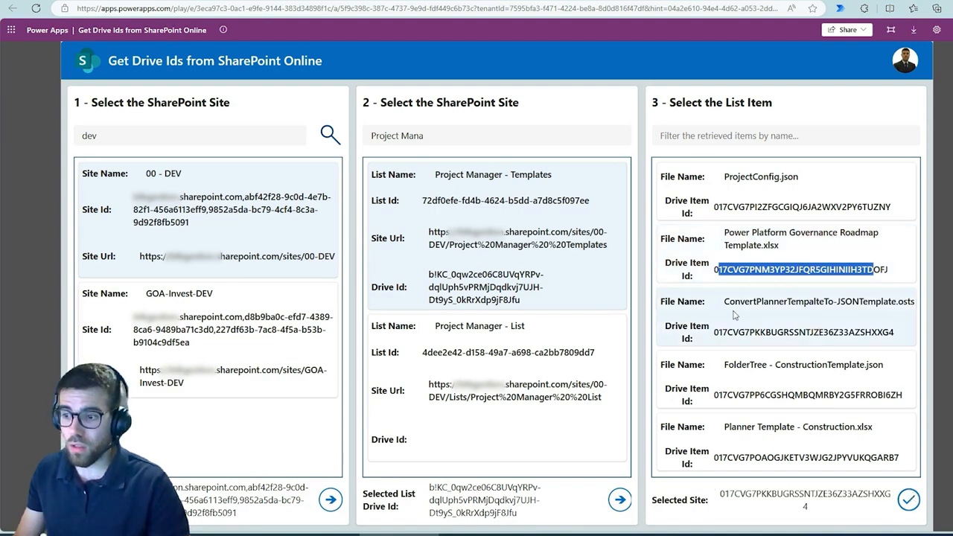
drag(700, 285, 952, 364)
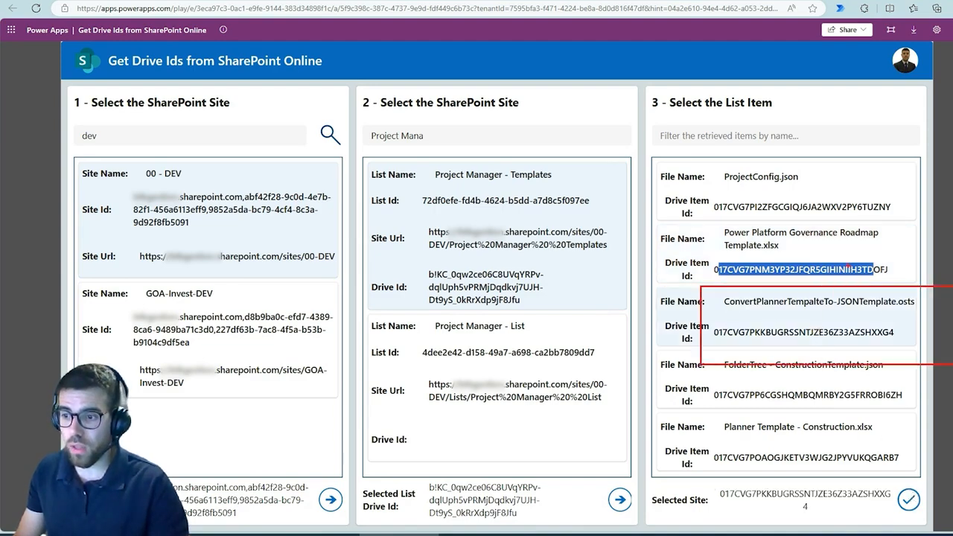
key(Escape)
click(834, 273)
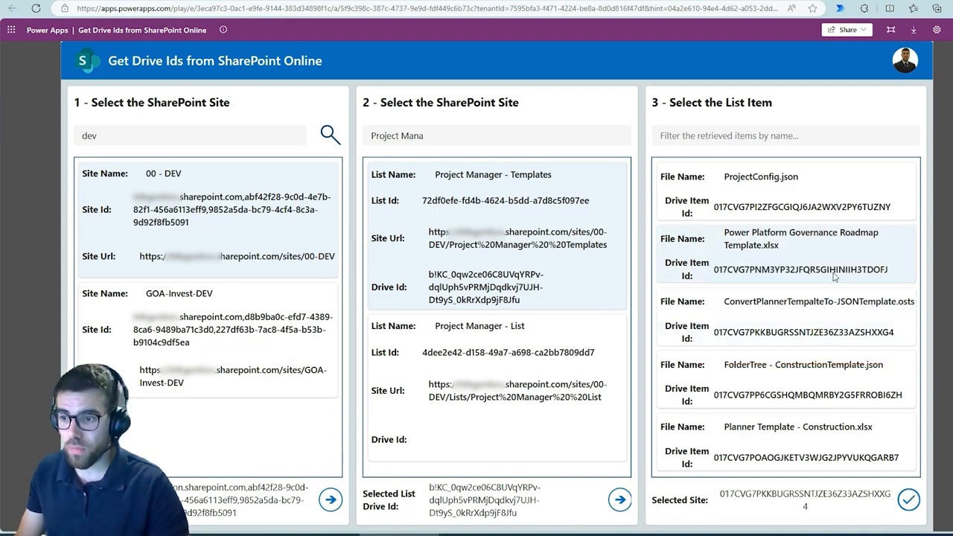
double_click(728, 497)
click(762, 497)
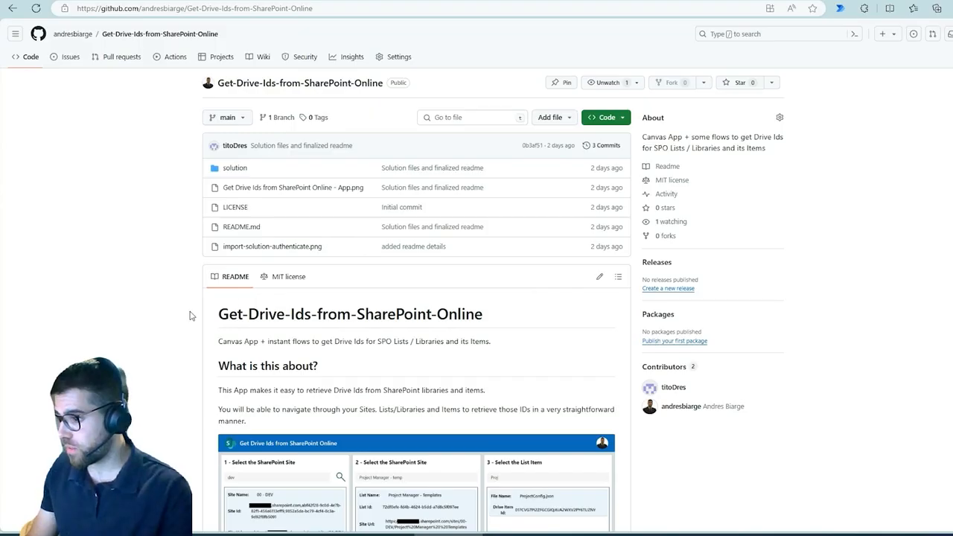
Step: Examine the README of the Get-Drive-Ids-from-SharePoint-Online GitHub repository, from its purpose to the installation instructions and license
scroll(189, 315, down, 3)
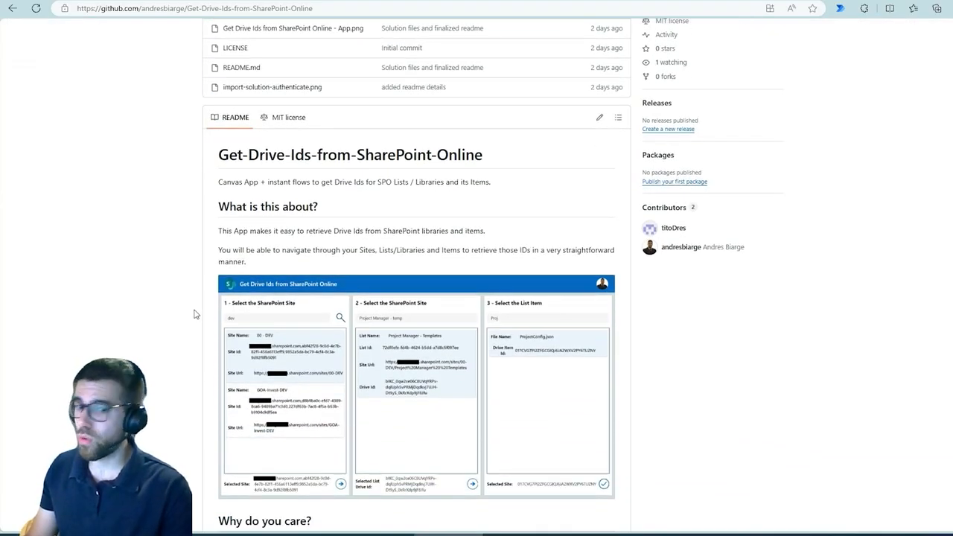
scroll(183, 327, down, 2)
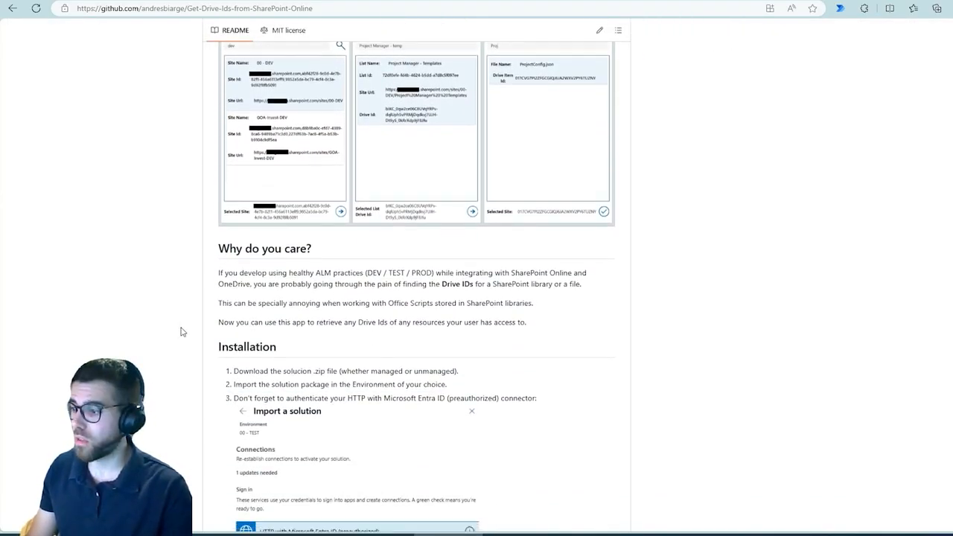
scroll(186, 346, down, 1)
scroll(188, 364, down, 1)
scroll(186, 368, down, 3)
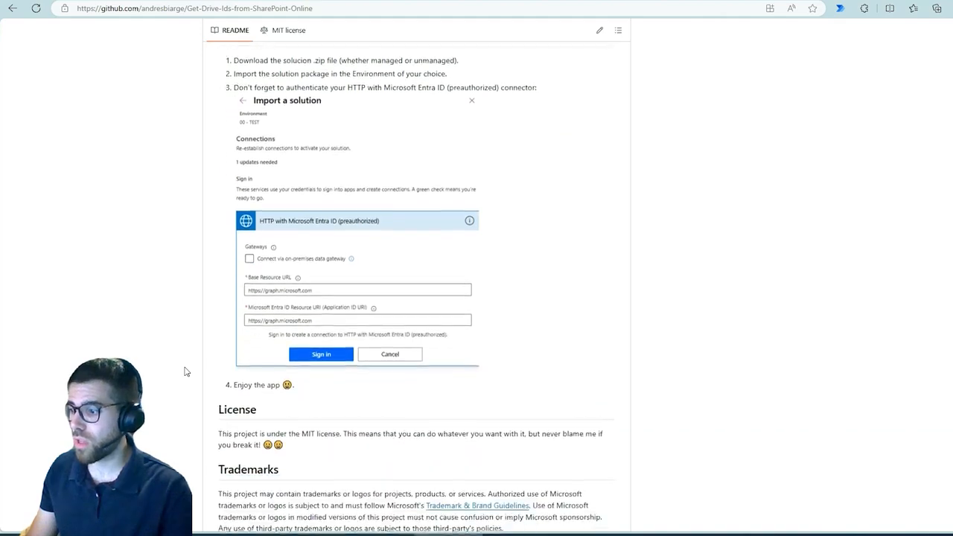
scroll(187, 372, up, 3)
scroll(186, 371, up, 5)
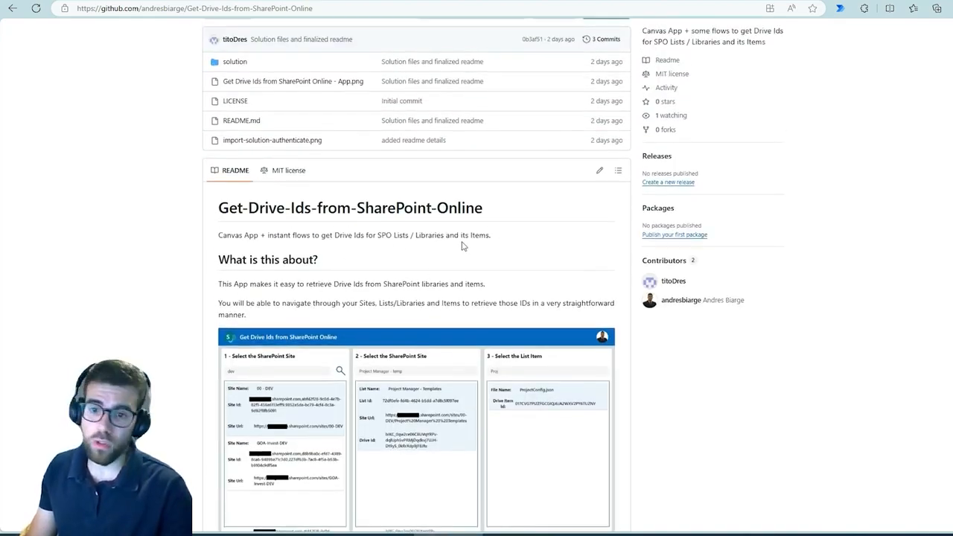
scroll(424, 301, up, 2)
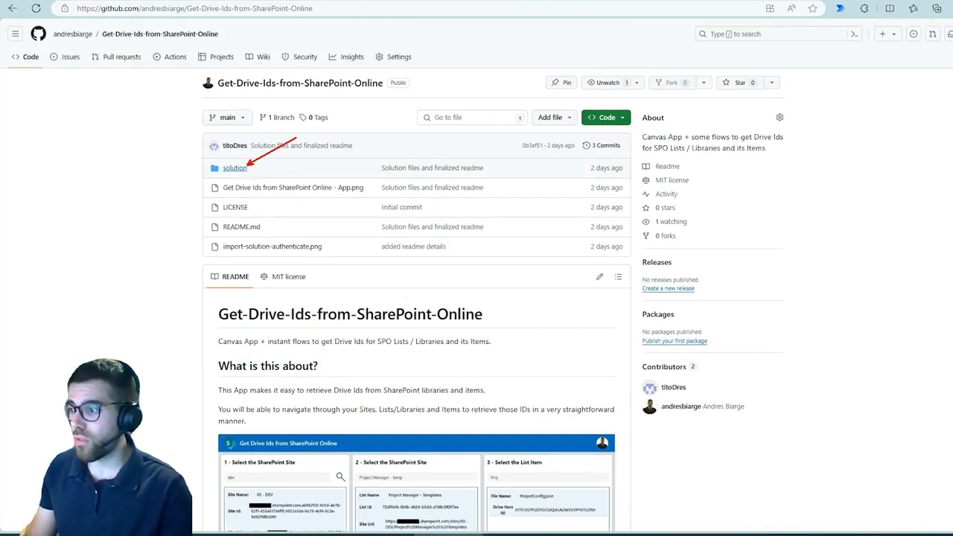
Step: Copy the repository's HTTPS clone URL and close the clone options
click(624, 121)
click(613, 203)
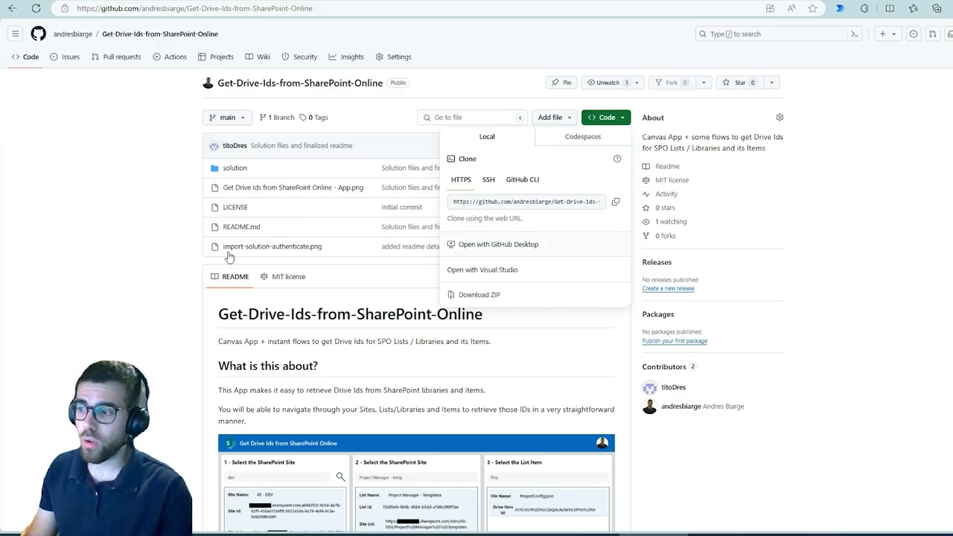
click(171, 266)
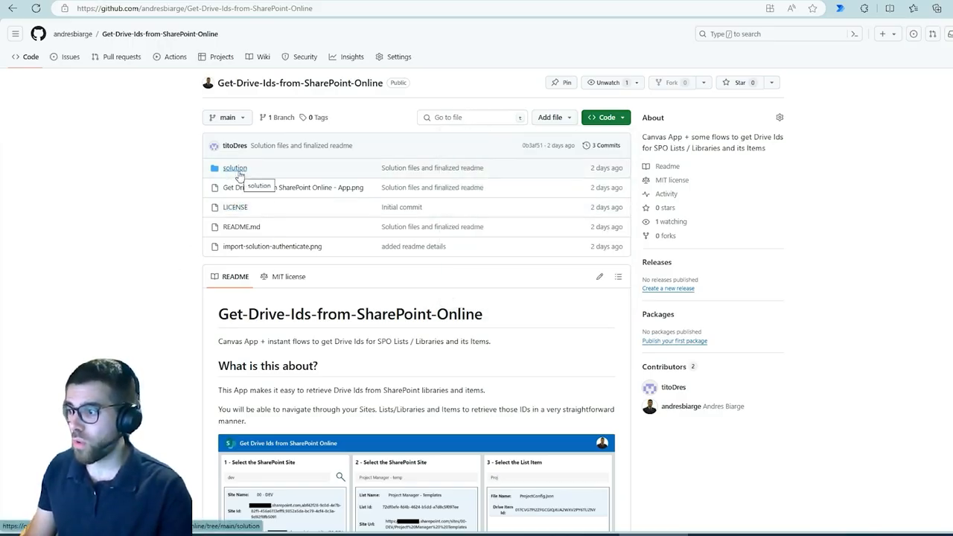
Step: Open the repository's solution folder and the unmanaged package GetDriveIdsfromSharePointOnline_1_0_0_3.zip
click(238, 174)
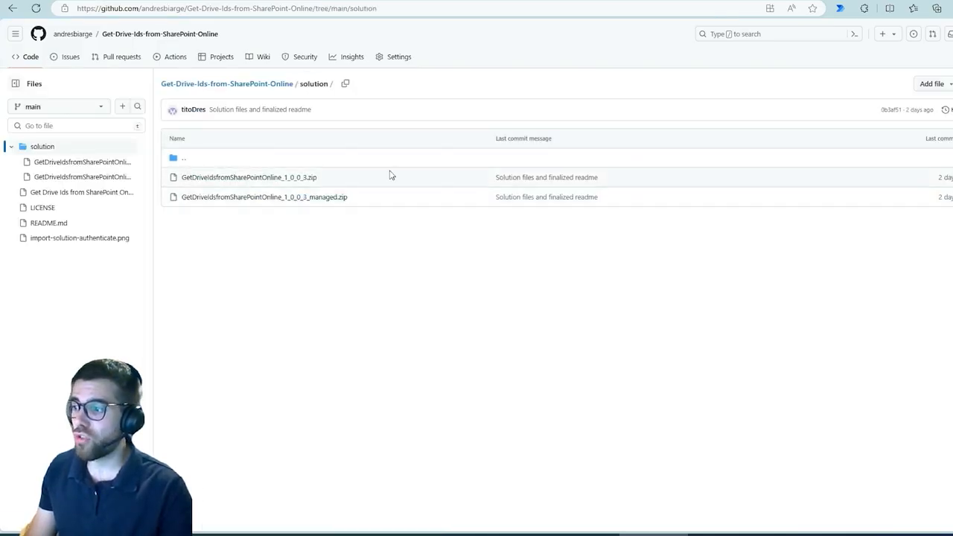
mouse_move(161, 170)
mouse_down()
mouse_move(340, 215)
mouse_move(390, 216)
mouse_up()
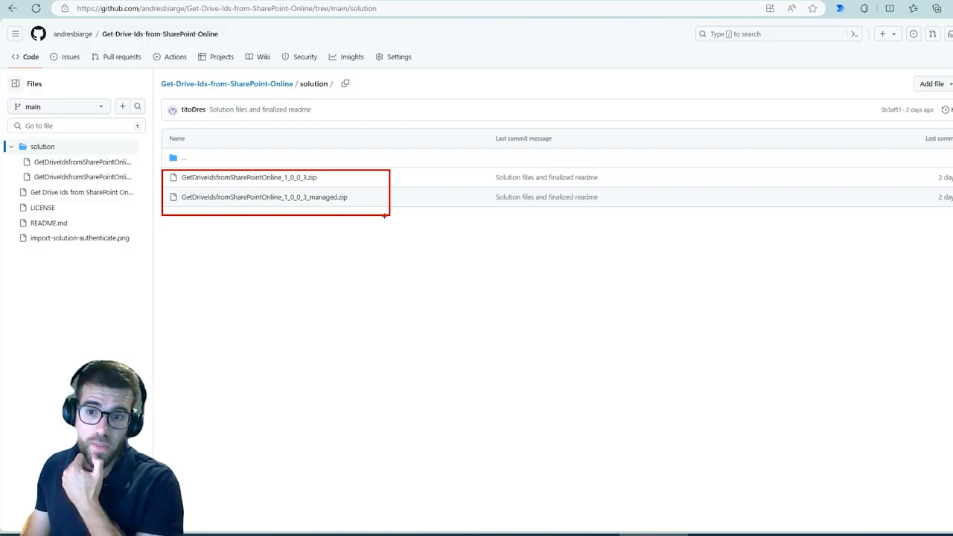
key(Escape)
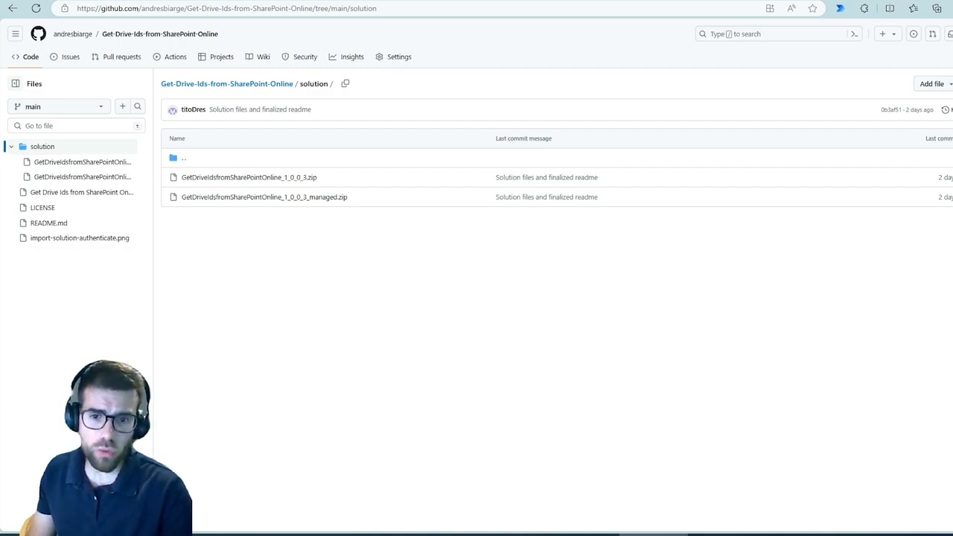
click(291, 179)
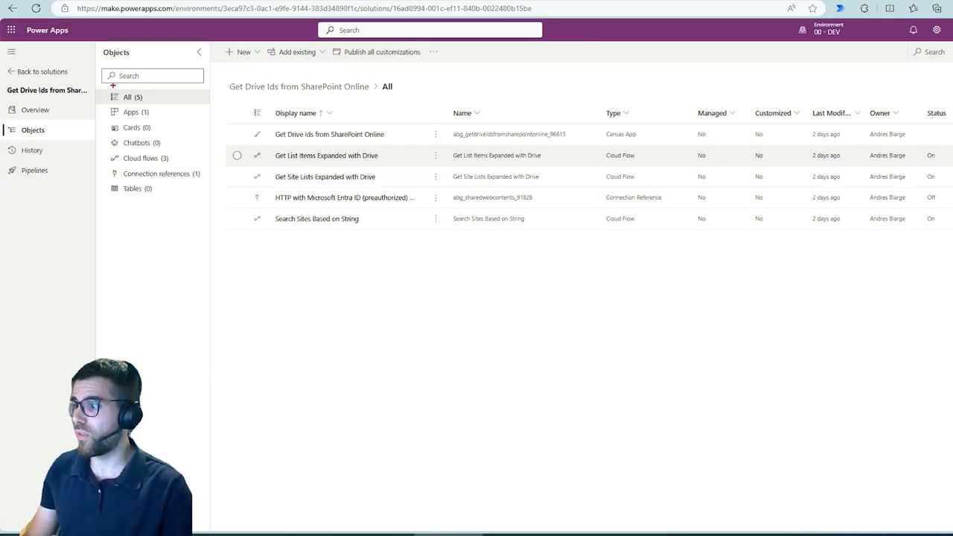
Step: In the Power Apps solution Get Drive Ids from SharePoint Online, open the cloud flow Get Site Lists Expanded with Drive for editing in a new tab
drag(110, 84, 149, 106)
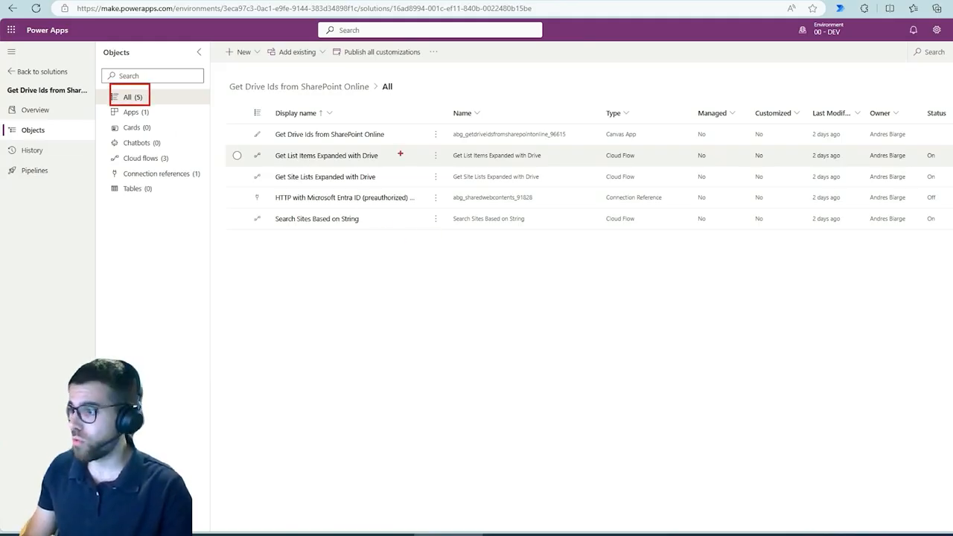
key(Escape)
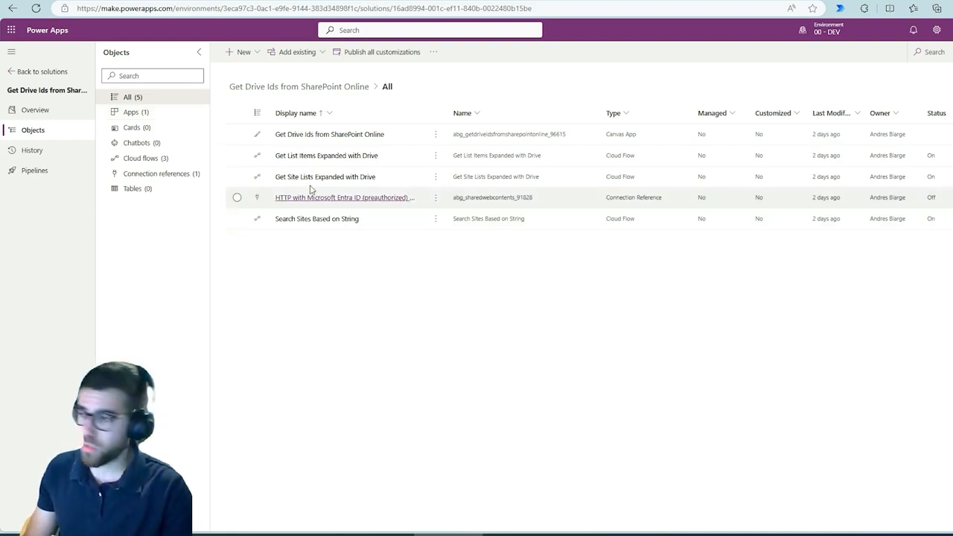
click(131, 159)
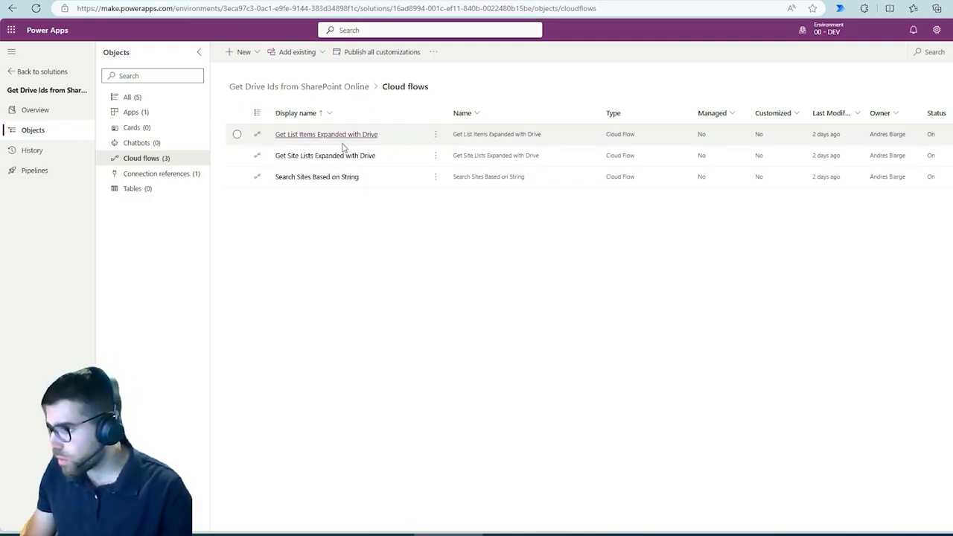
click(396, 158)
click(420, 57)
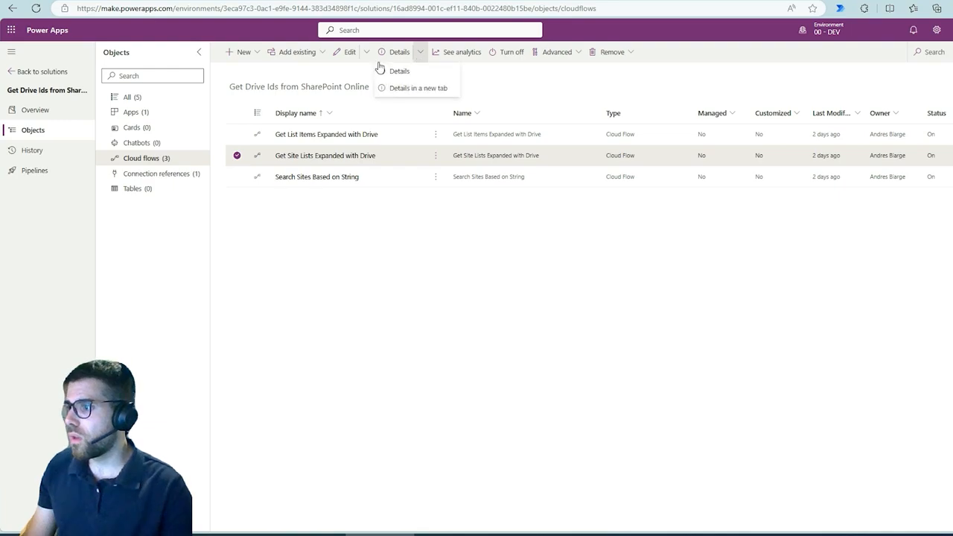
click(368, 58)
click(384, 90)
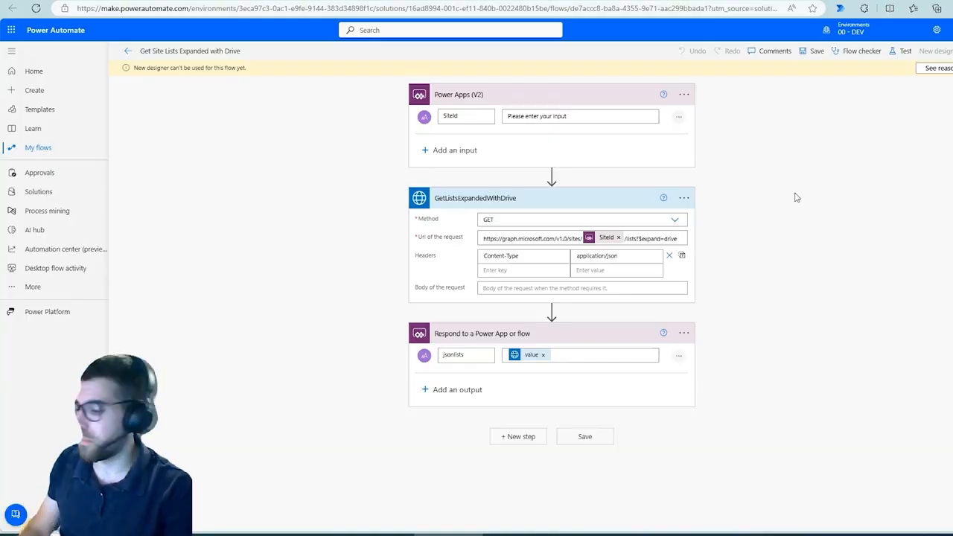
Step: Mark the SiteId input and the GetListsExpandedWithDrive request URL, including its SiteId, lists and $expand=drive parts, with red annotations and clear them
key(ctrl+2)
drag(461, 117, 500, 98)
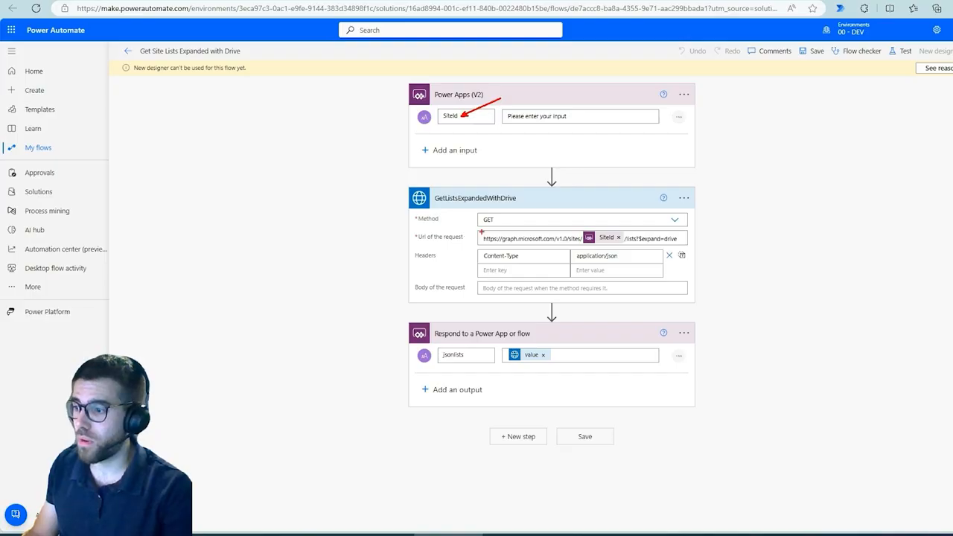
drag(476, 229, 705, 247)
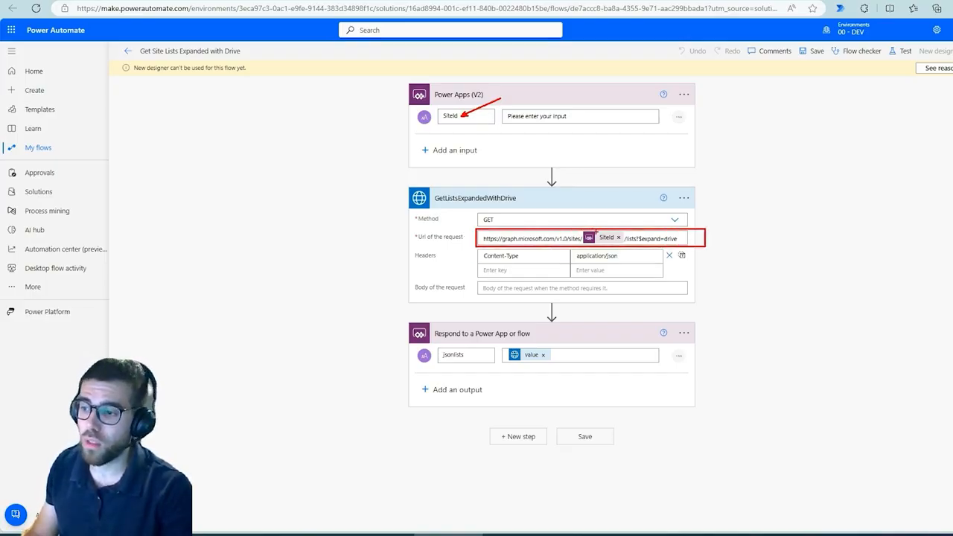
drag(599, 232, 612, 201)
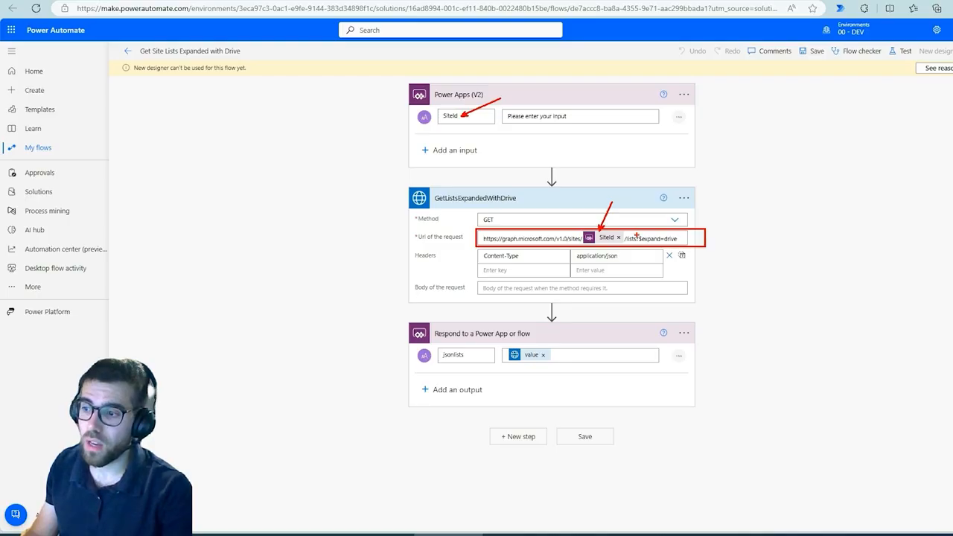
drag(637, 236, 648, 210)
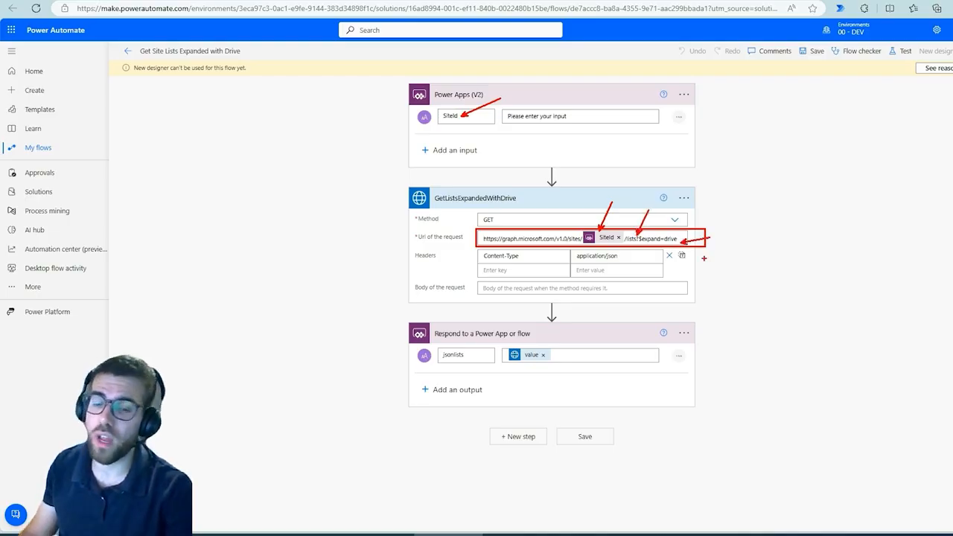
key(Escape)
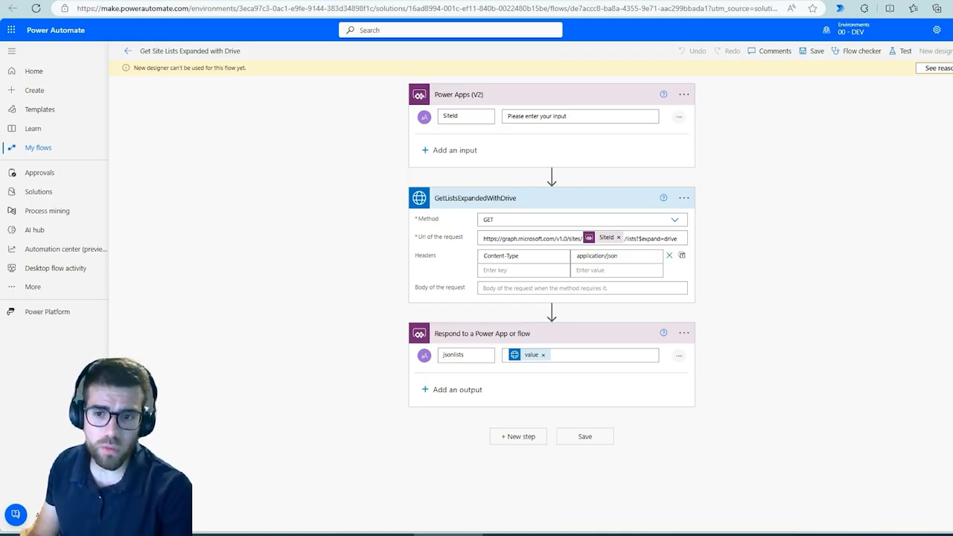
Step: Open the May 29, 11:22 PM run of Get Site Lists Expanded with Drive and show the raw outputs of GetListsExpandedWithDrive
key(ctrl+Tab)
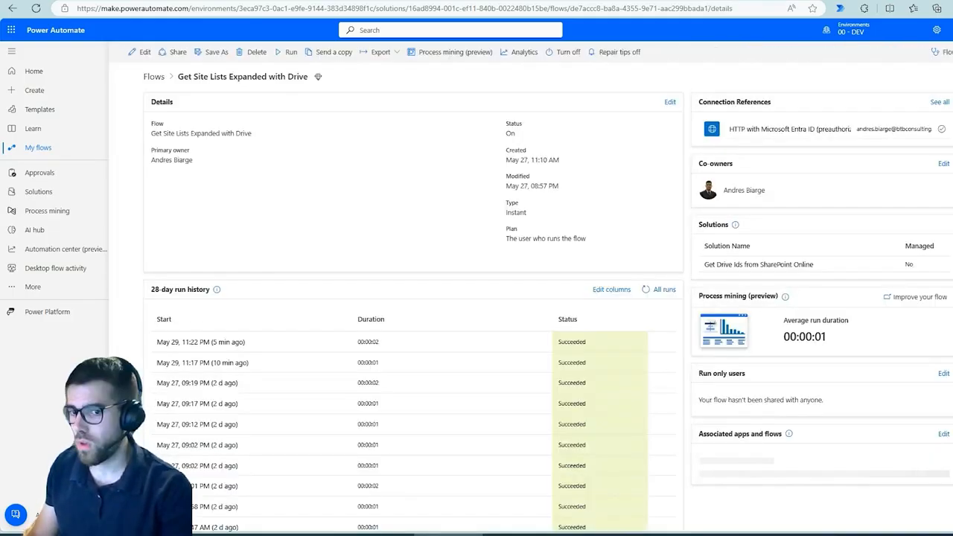
click(214, 345)
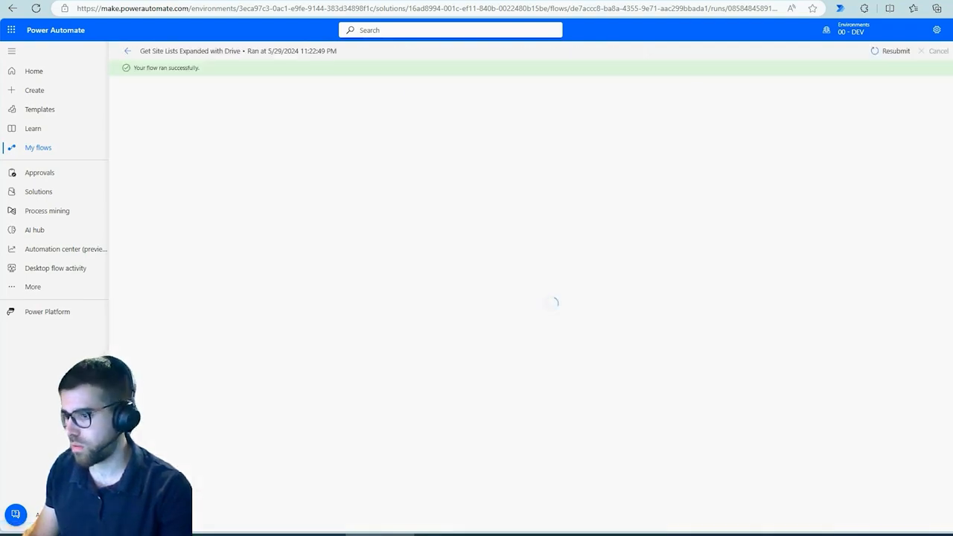
click(583, 147)
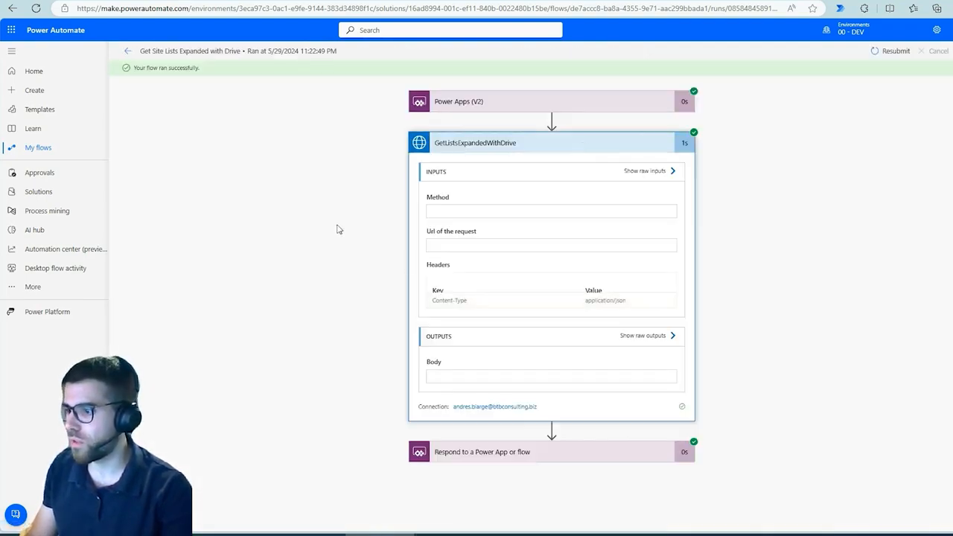
click(655, 338)
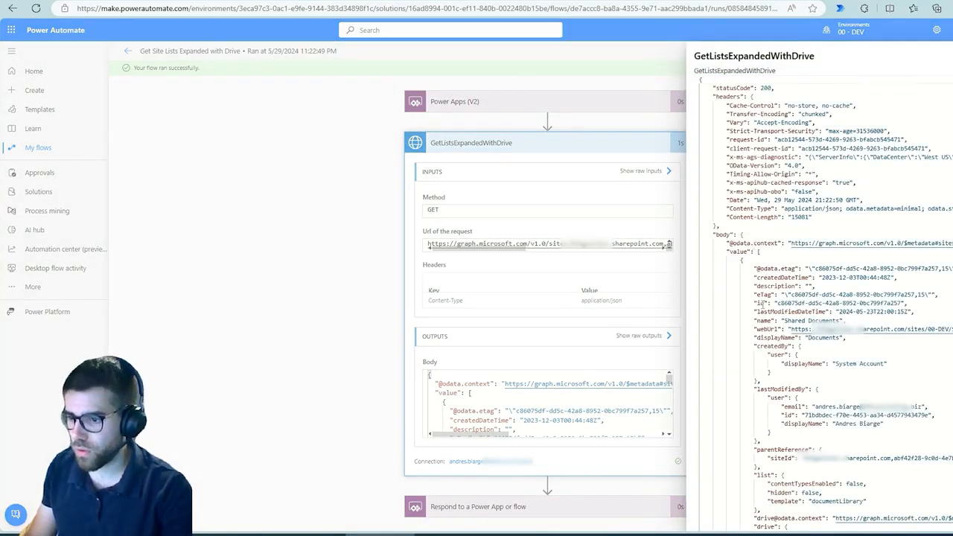
Step: Annotate the first list's drive object in the raw outputs, highlighting its id, driveType and owner group, and clear the annotations
scroll(753, 245, down, 4)
scroll(751, 224, down, 1)
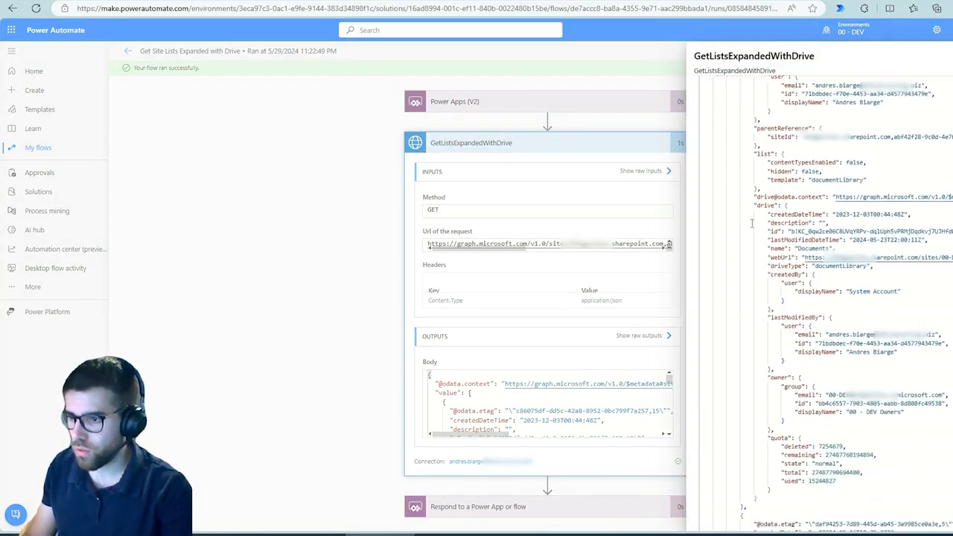
key(ctrl+2)
drag(735, 195, 952, 491)
drag(760, 212, 696, 235)
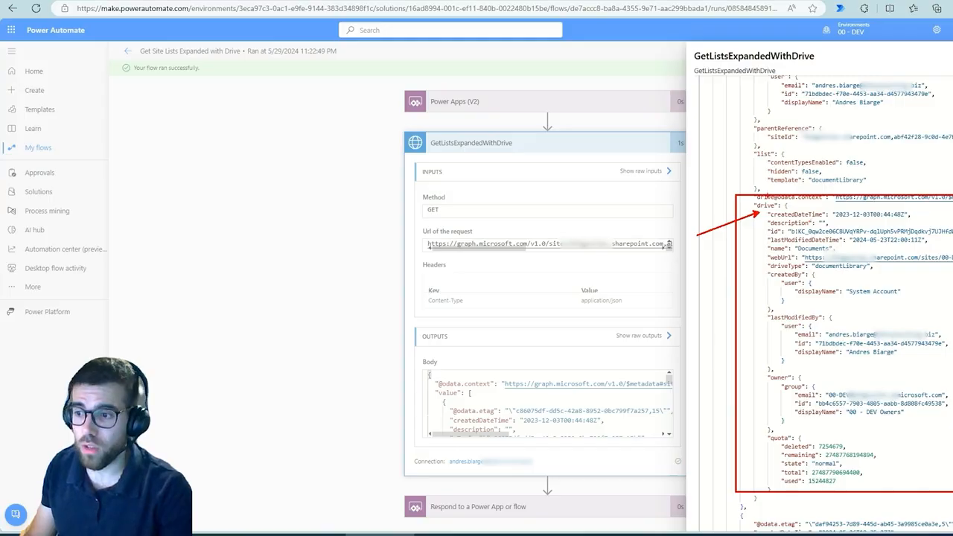
mouse_move(767, 195)
mouse_down()
mouse_move(748, 207)
mouse_move(778, 200)
mouse_up()
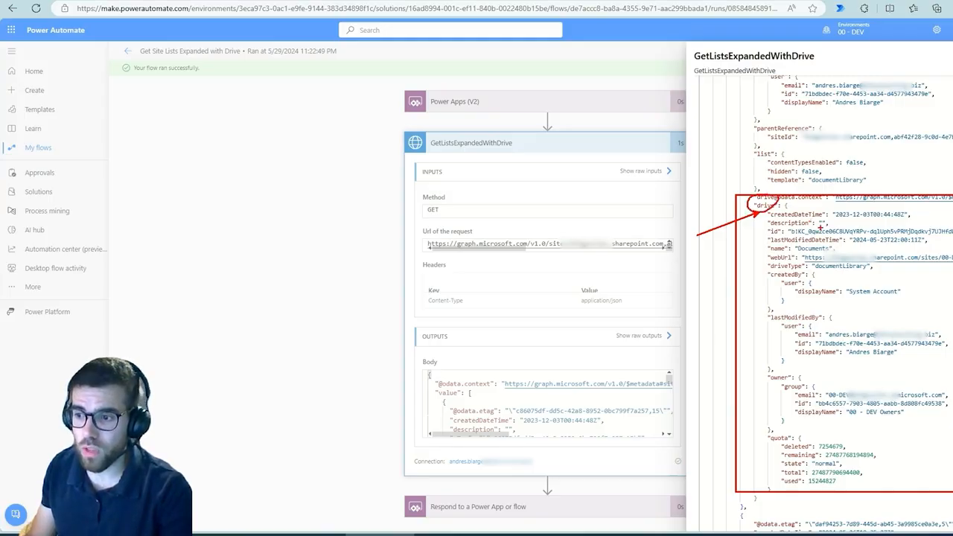
drag(820, 226, 840, 208)
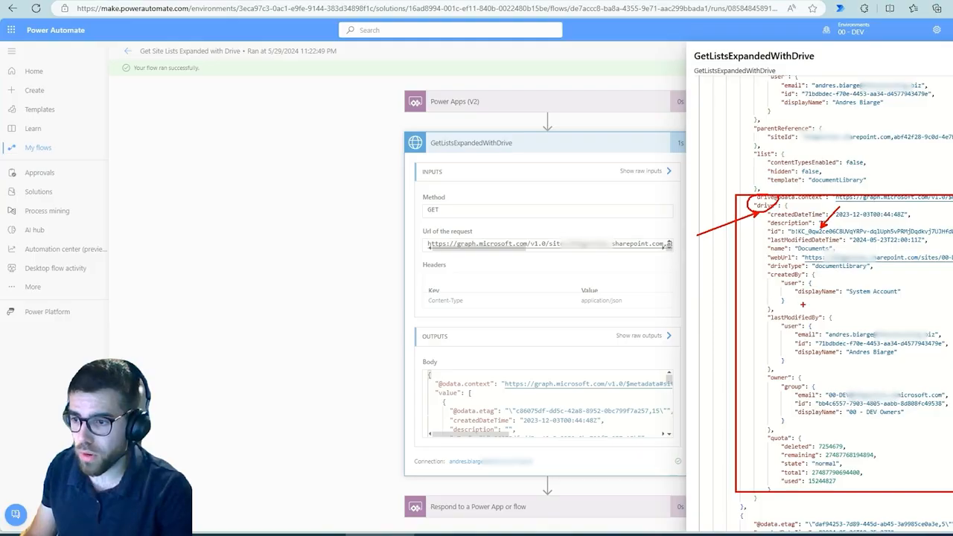
drag(877, 266, 922, 267)
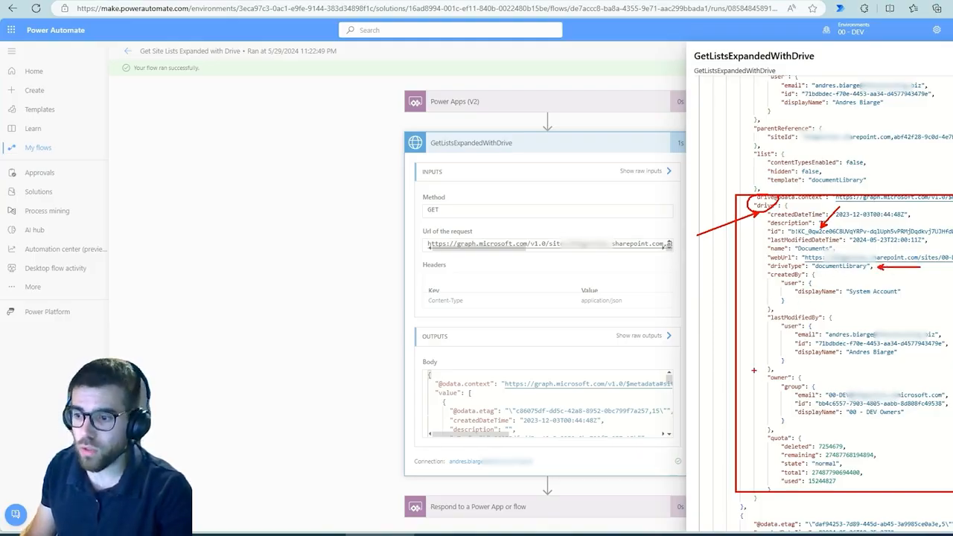
mouse_move(759, 369)
mouse_down()
mouse_move(915, 429)
mouse_move(952, 431)
mouse_up()
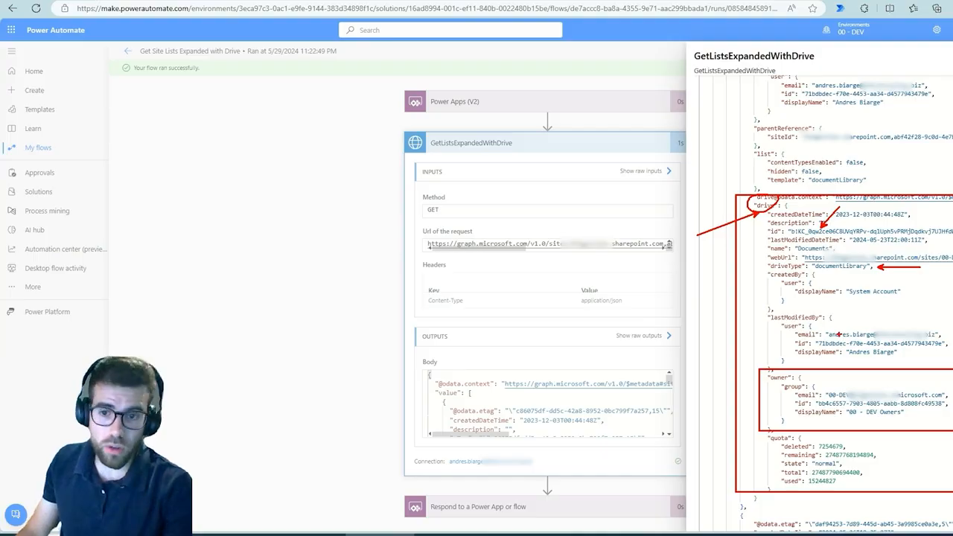
key(Escape)
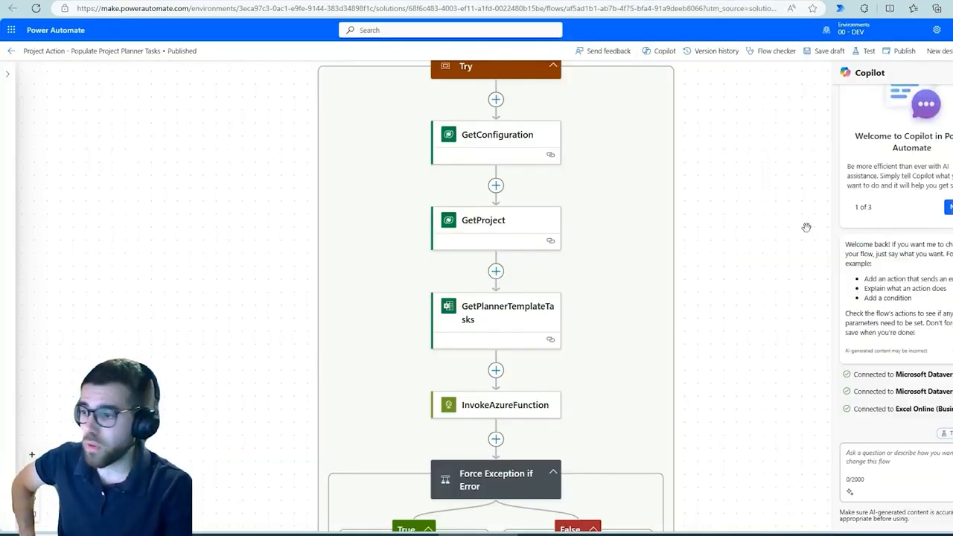
Step: In the flow Project Action - Populate Project Planner Tasks, open the GetPlannerTemplateTasks action's parameters and temporarily box the action in red
drag(699, 333, 711, 315)
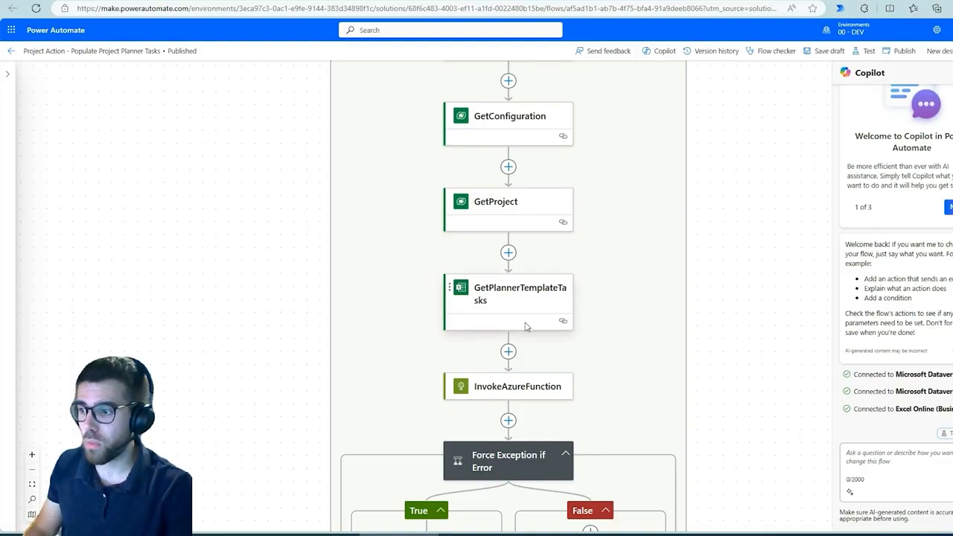
scroll(534, 336, up, 2)
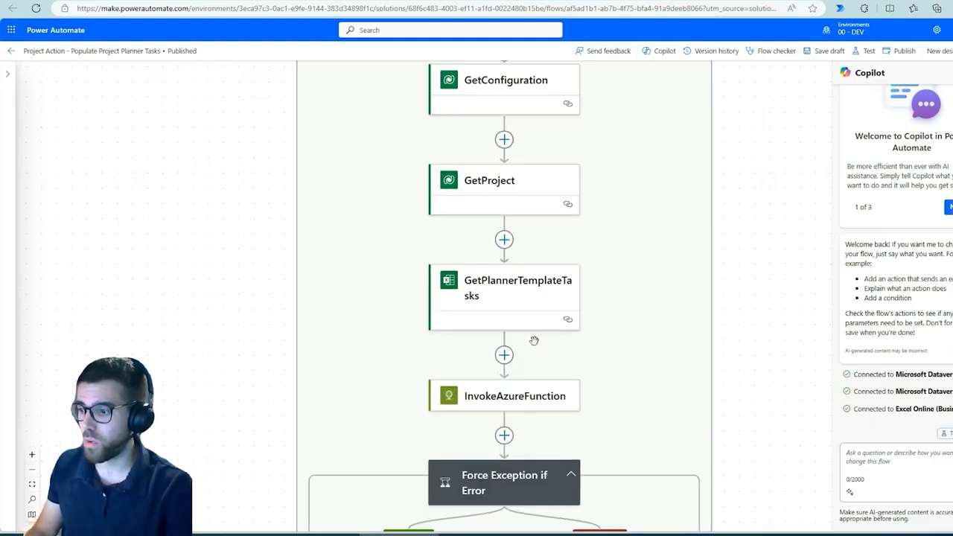
click(498, 283)
key(ctrl+2)
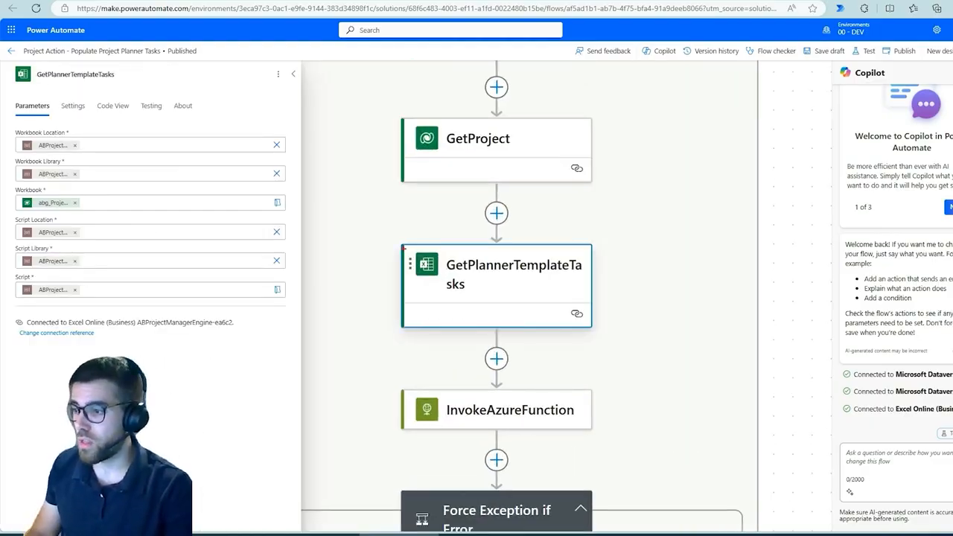
drag(377, 215, 601, 348)
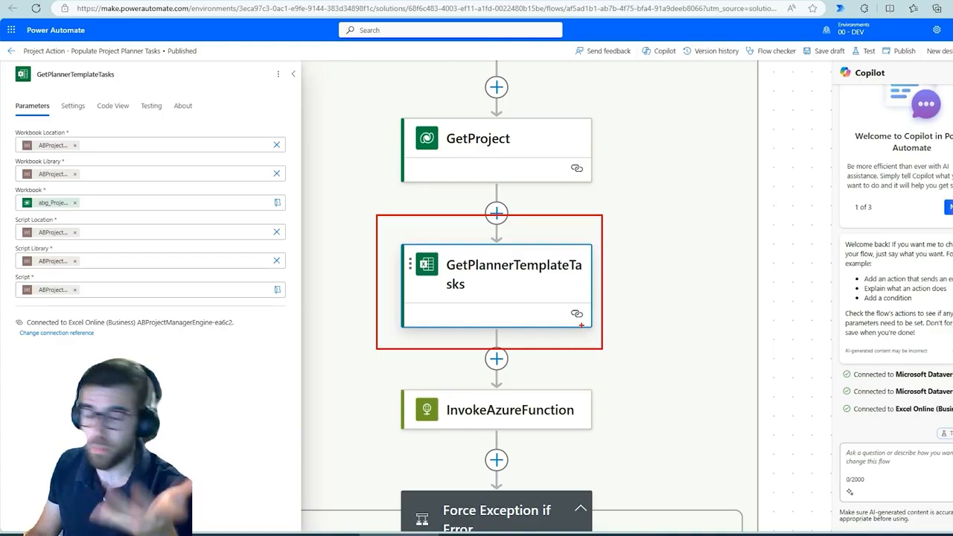
key(Escape)
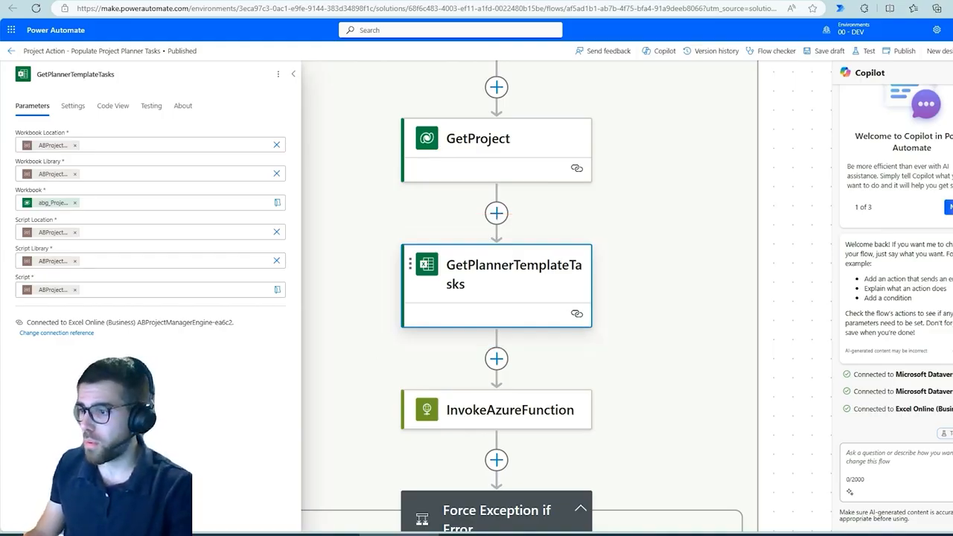
Step: Start adding an action after GetProject, list the Excel Online (Business) actions and find "run" on the page
click(496, 213)
click(572, 209)
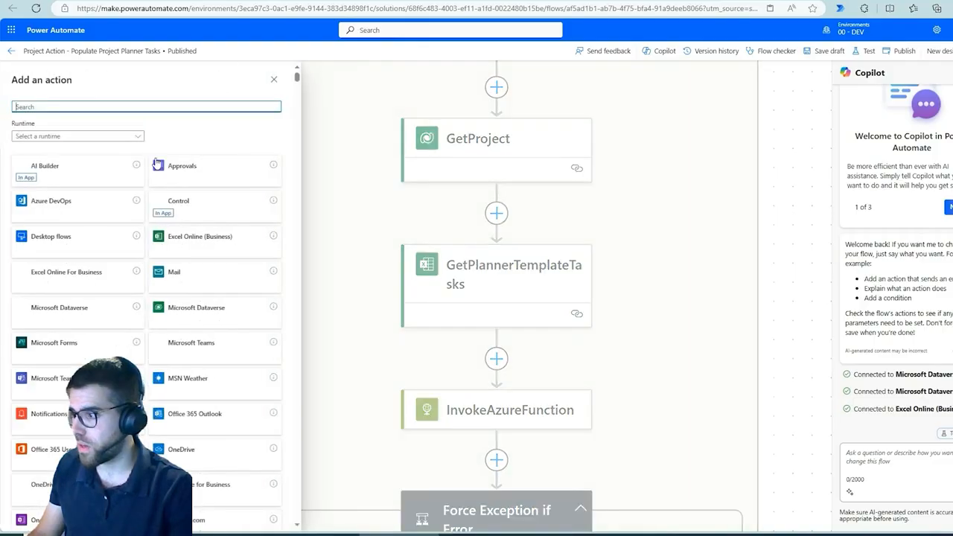
click(200, 250)
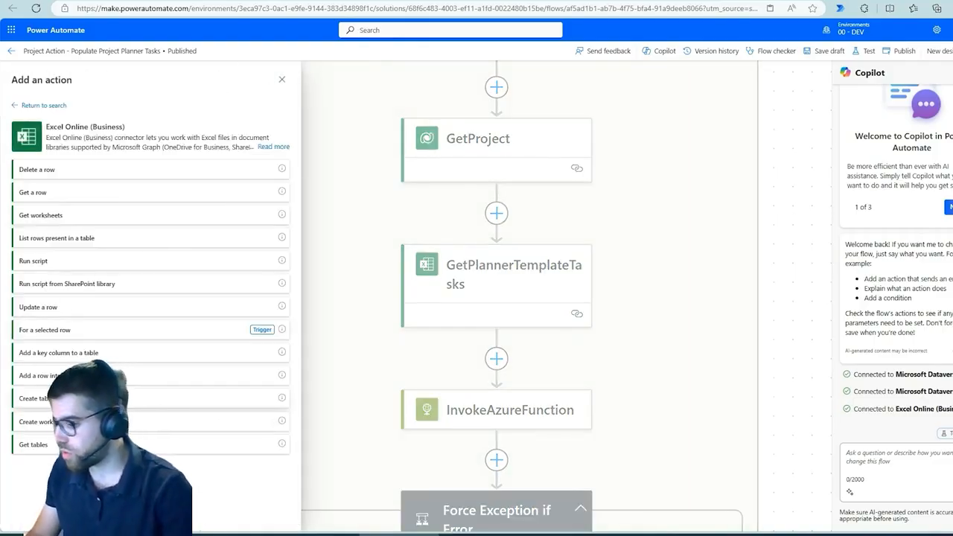
key(ctrl+f)
text(run)
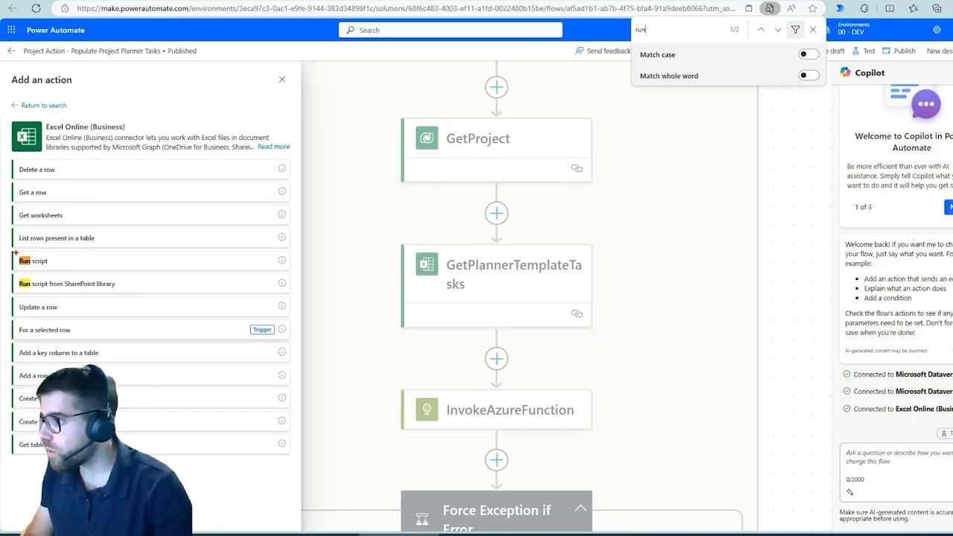
Step: Mark Run script and Run script from SharePoint library with boxes and arrows, box the SharePoint one again, and clear the marks
drag(8, 248, 175, 301)
mouse_move(143, 220)
mouse_down()
mouse_move(57, 260)
mouse_move(148, 219)
mouse_up()
drag(142, 283, 210, 283)
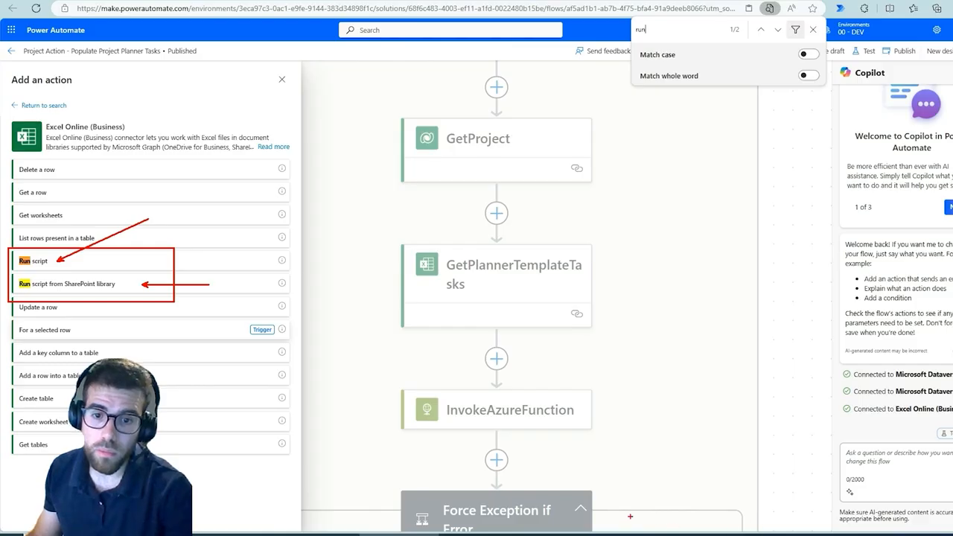
key(Escape)
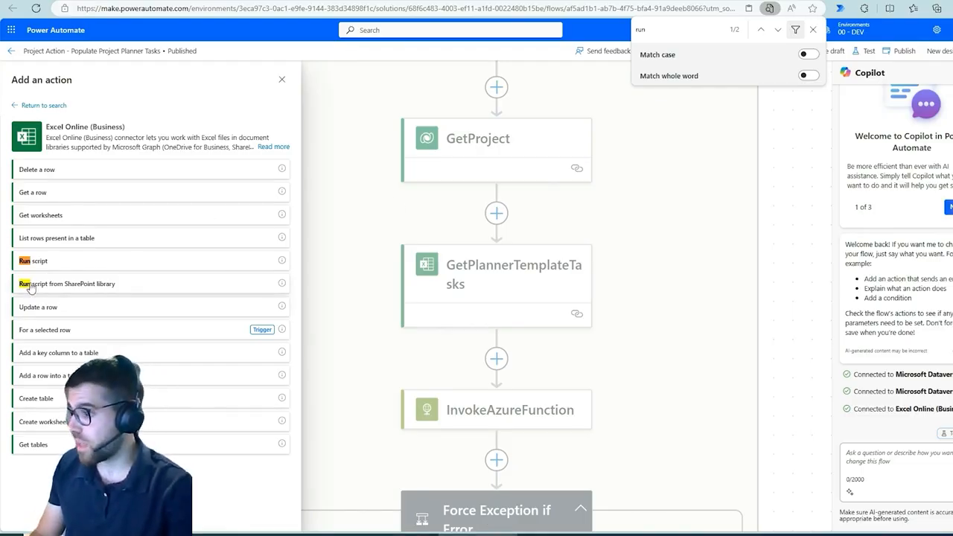
drag(6, 269, 137, 293)
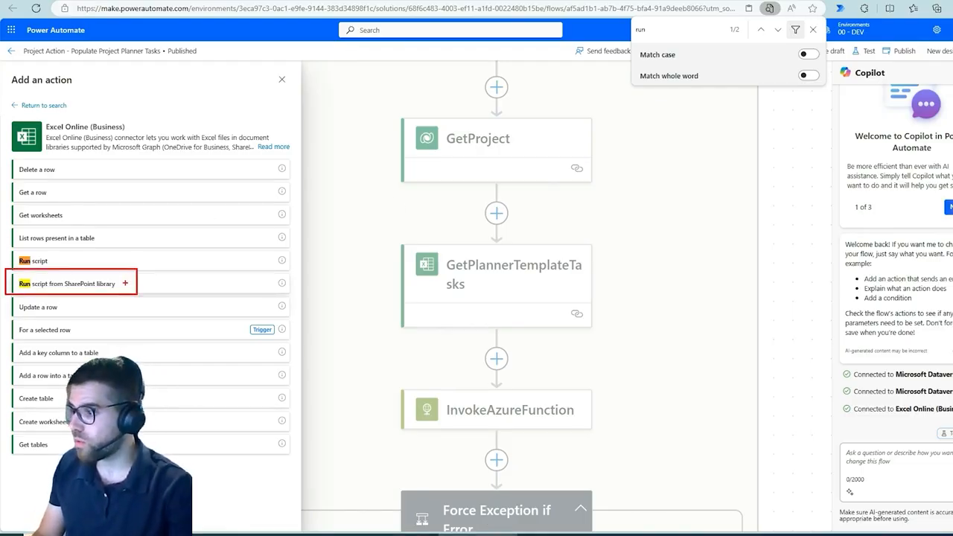
drag(170, 261, 127, 281)
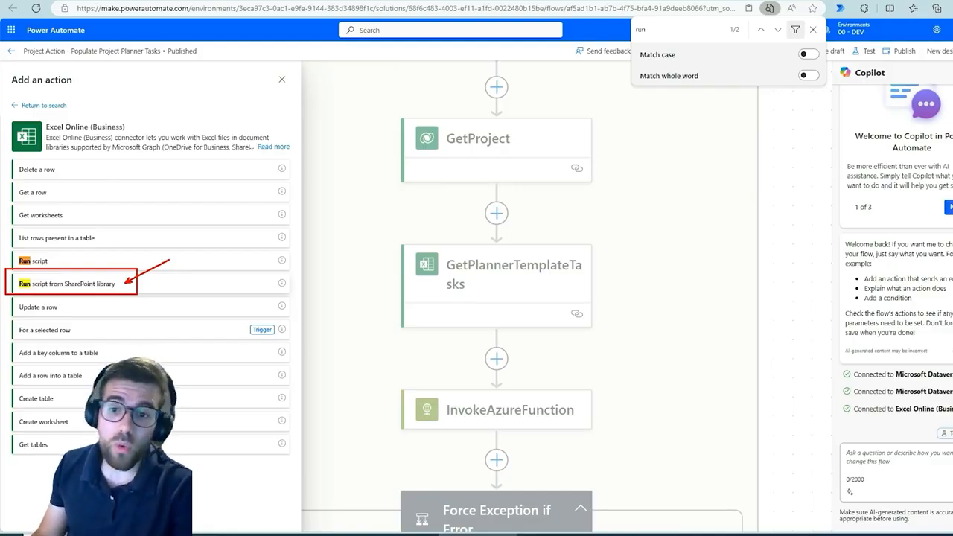
key(Escape)
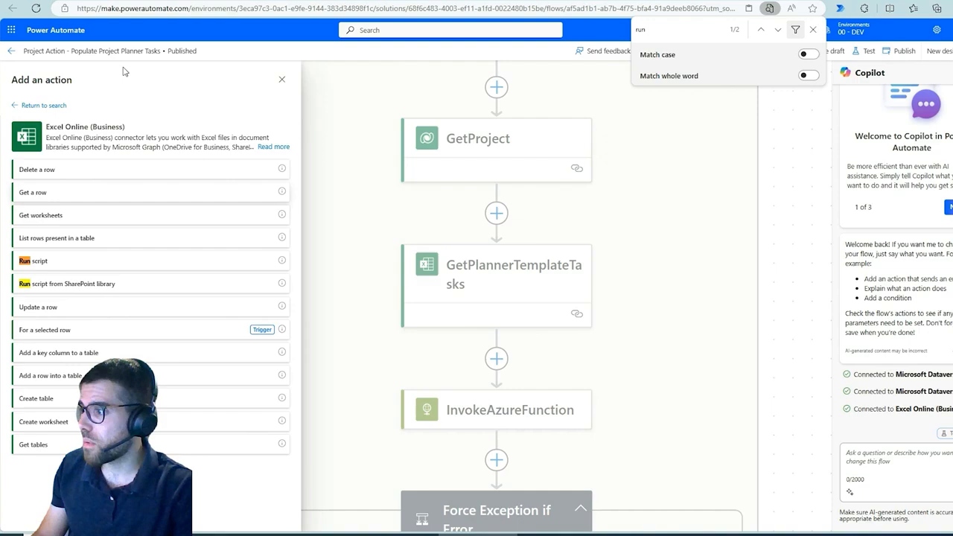
Step: Switch to the SharePoint library Project Manager - Templates and temporarily box the file ConvertPlannerTempalteTo-JSONTemplate.osts in red
click(147, 1)
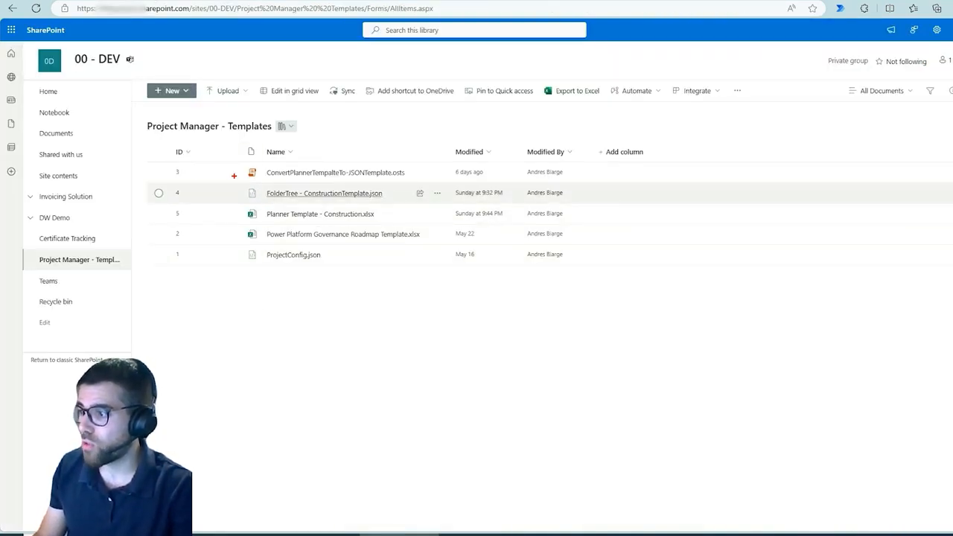
drag(166, 155, 407, 181)
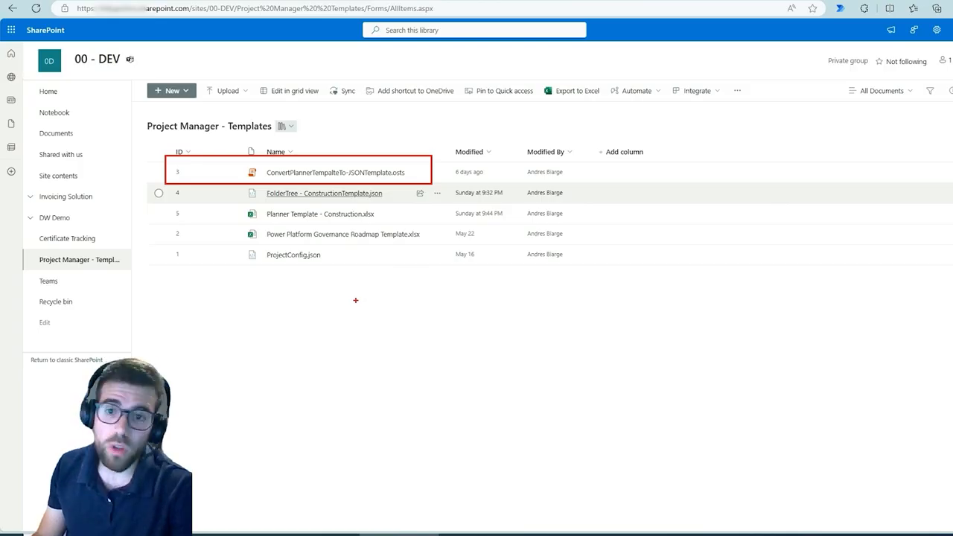
key(Escape)
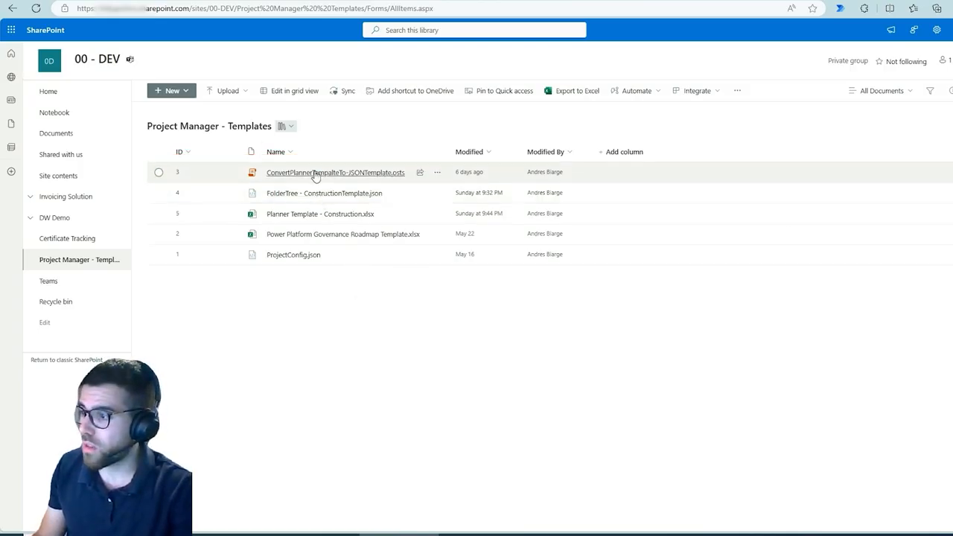
Step: View the code of ConvertPlannerTempalteTo-JSONTemplate.osts, close the file and return to the Populate Project Planner Tasks flow in Power Automate
click(315, 174)
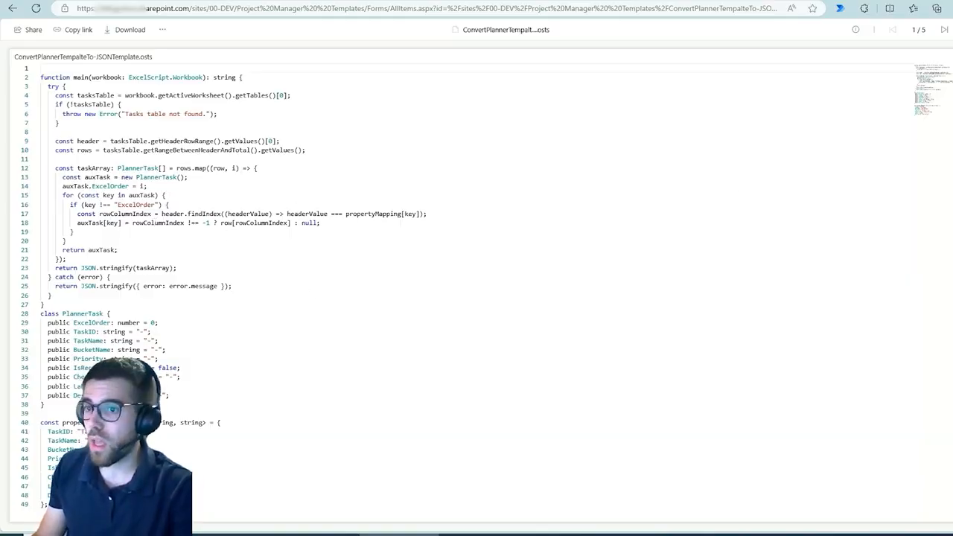
click(952, 30)
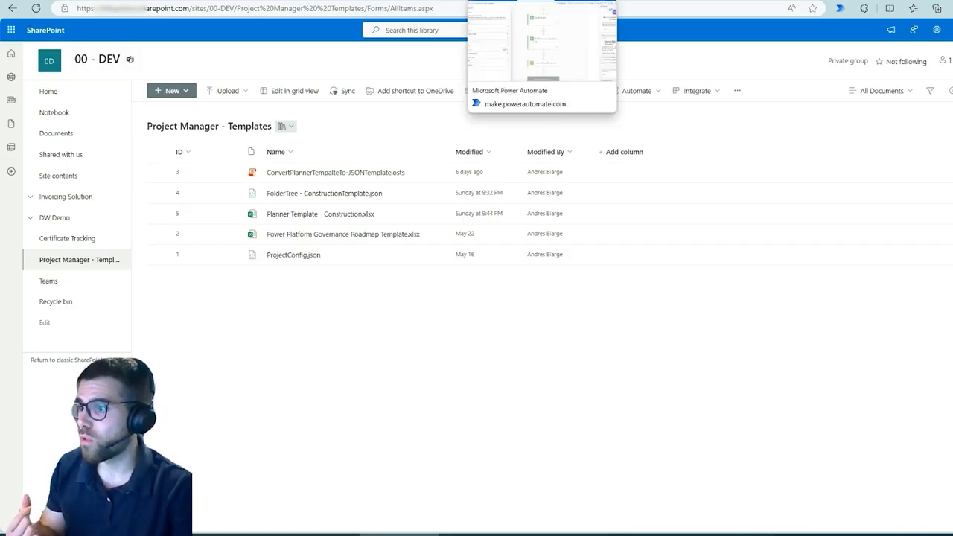
click(521, 0)
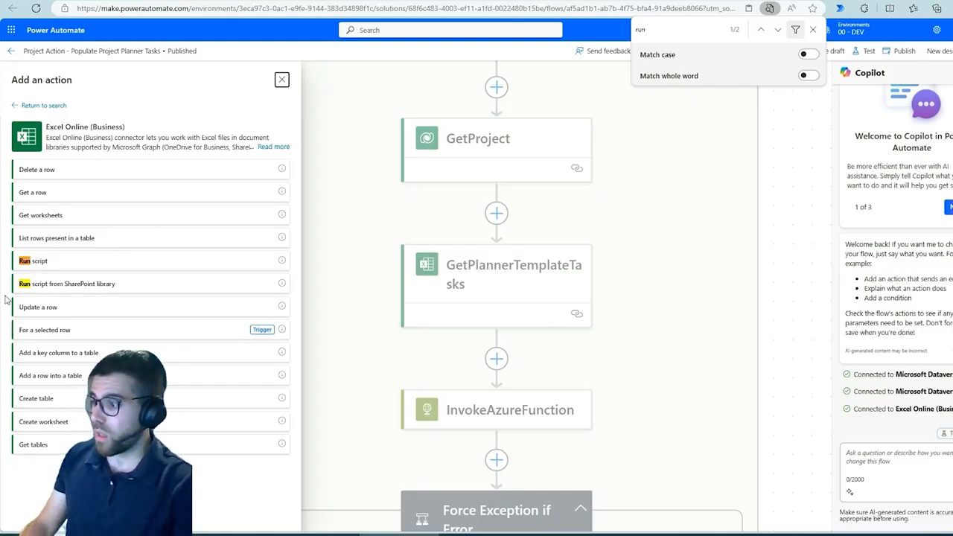
Step: Mark Run script from SharePoint library with a red box and arrow, clear the marks and close the page search
mouse_move(10, 274)
mouse_down()
mouse_move(136, 295)
mouse_move(173, 273)
mouse_up()
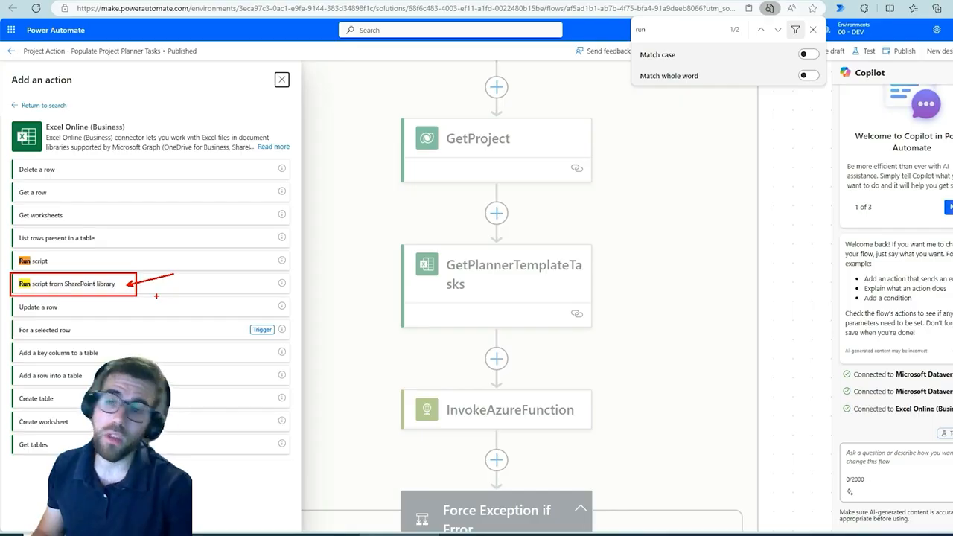
key(Escape)
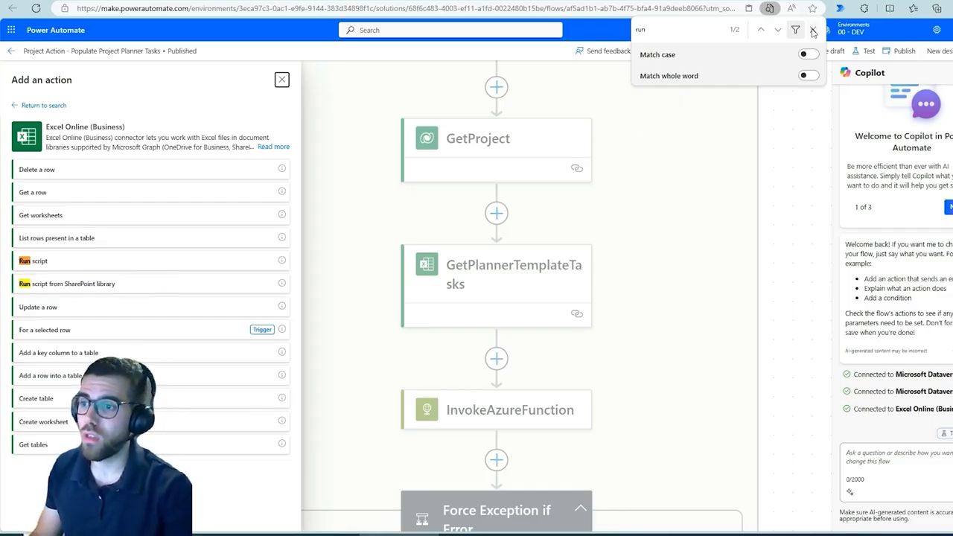
click(812, 32)
Step: Temporarily mark the environment 00 - DEV with a box and arrow, close the action list and show the parameters of GetPlannerTemplateTasks
mouse_move(816, 17)
mouse_down()
mouse_move(883, 55)
mouse_move(785, 92)
mouse_up()
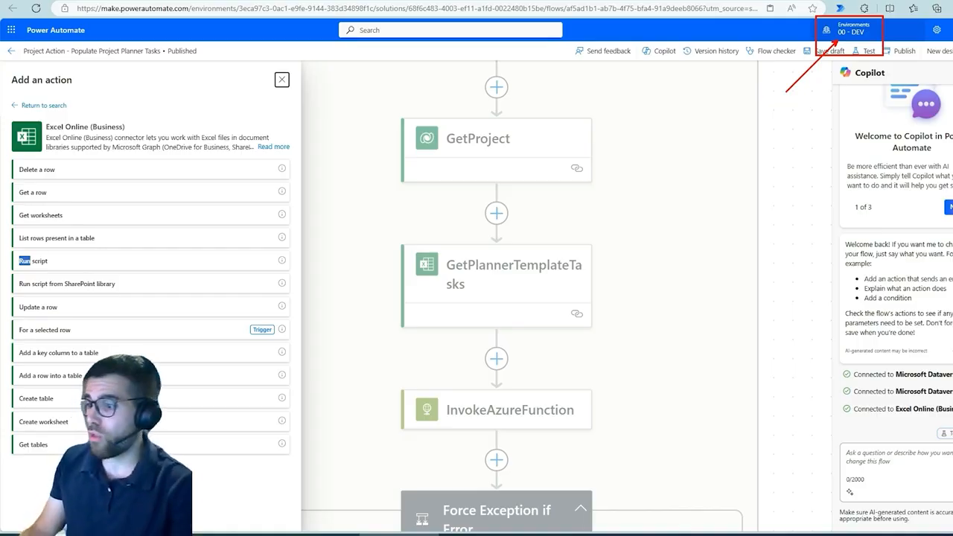
click(364, 262)
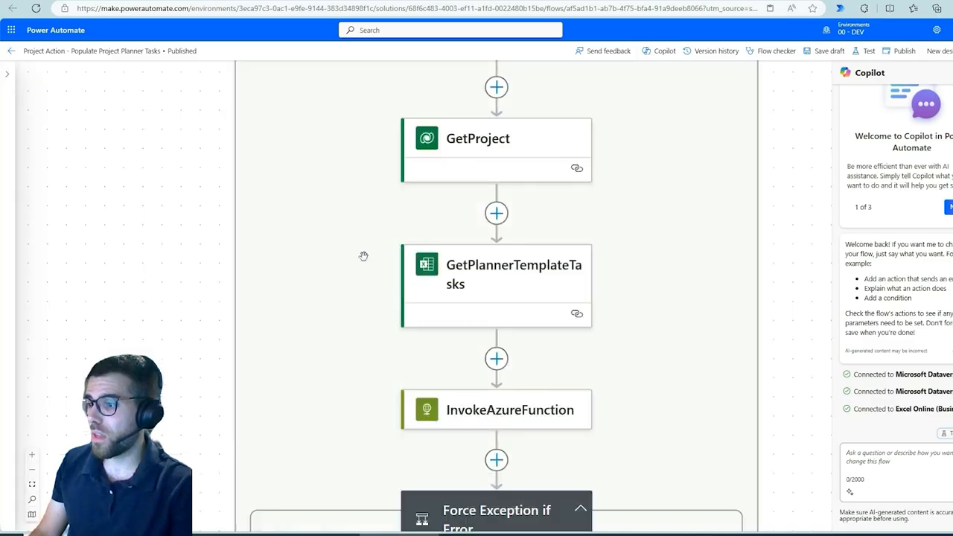
click(456, 277)
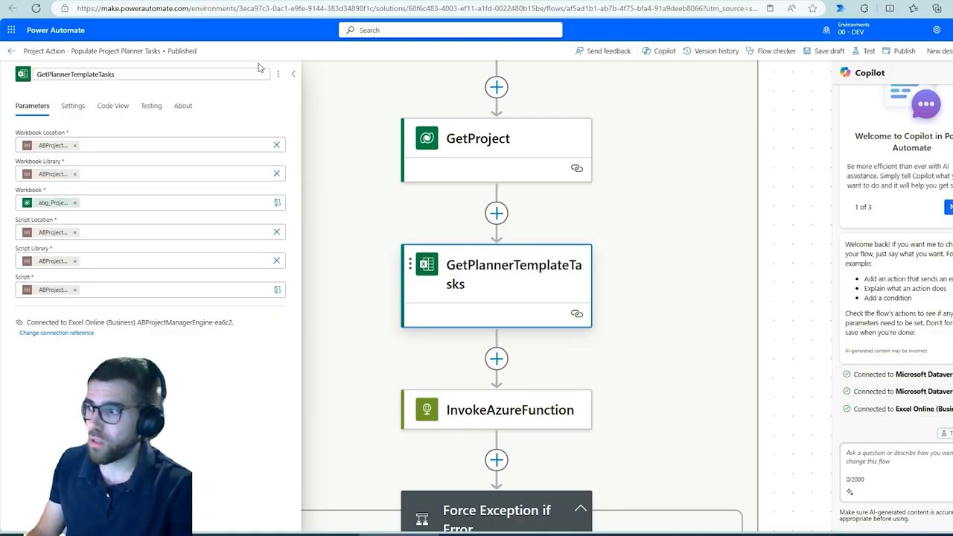
Step: Switch to the Get Drive Ids app, revisit the flow, view the Project Manager - Templates library and return to the flow
click(172, 1)
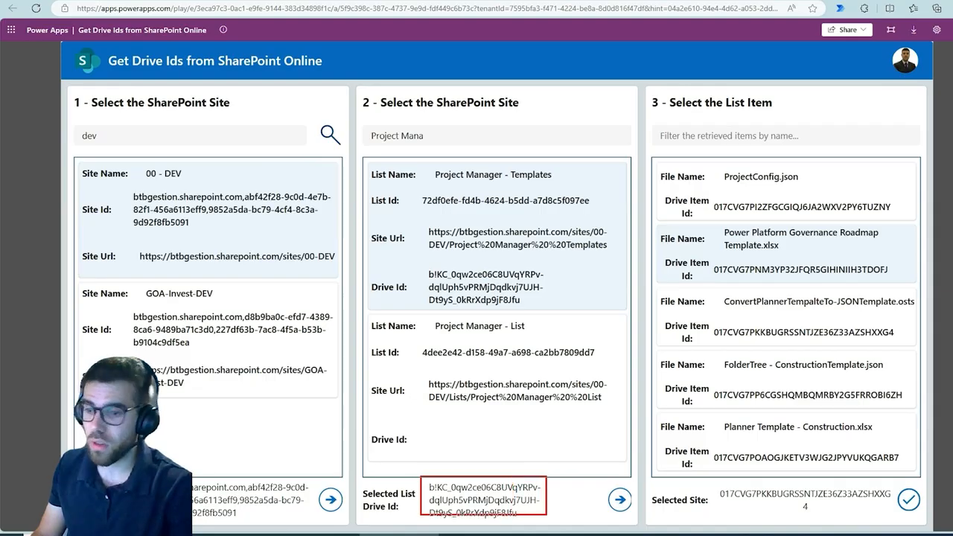
click(514, 2)
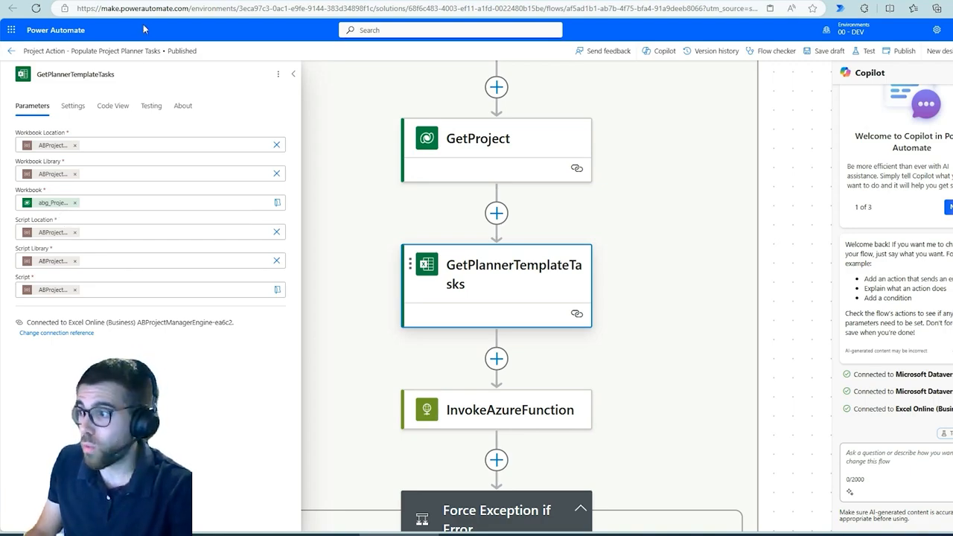
click(148, 3)
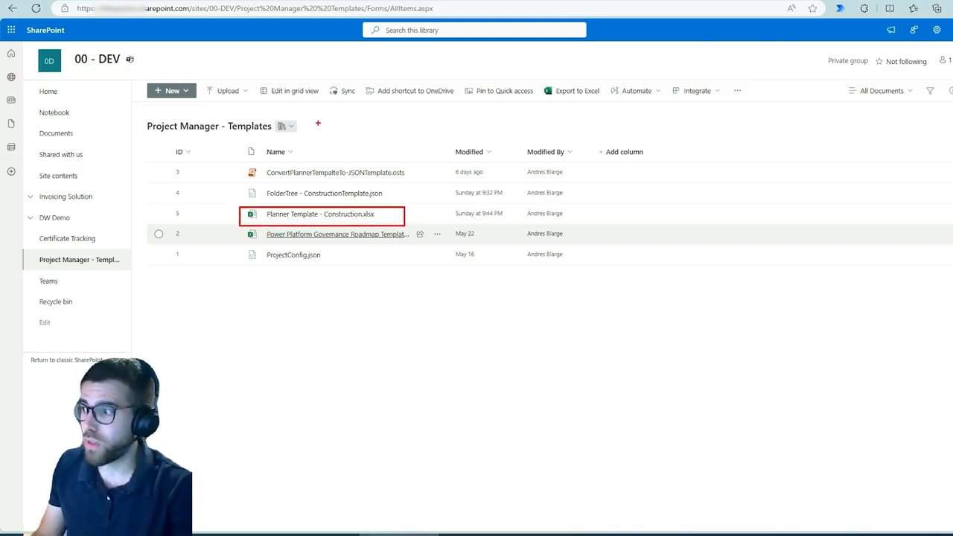
click(491, 3)
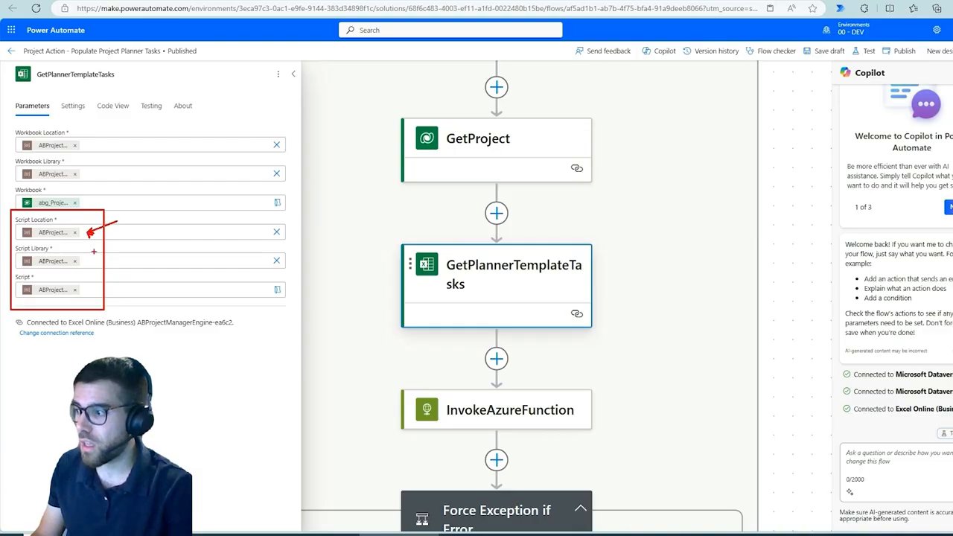
Step: Mark the Script Location, Script Library and Script parameters with boxes and arrows, box the last two again, and clear the marks
drag(93, 261, 134, 262)
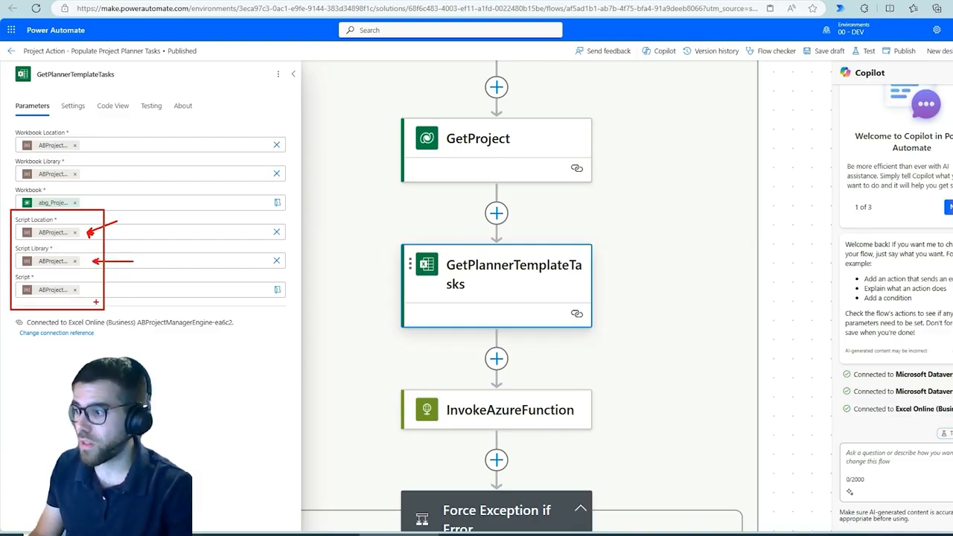
drag(93, 289, 135, 289)
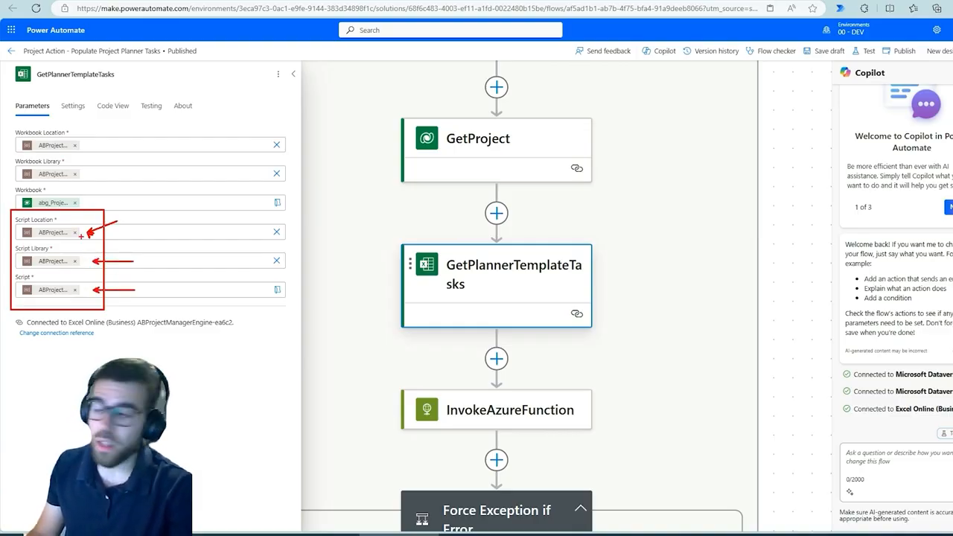
mouse_move(21, 221)
mouse_down()
mouse_move(97, 247)
mouse_move(87, 243)
mouse_up()
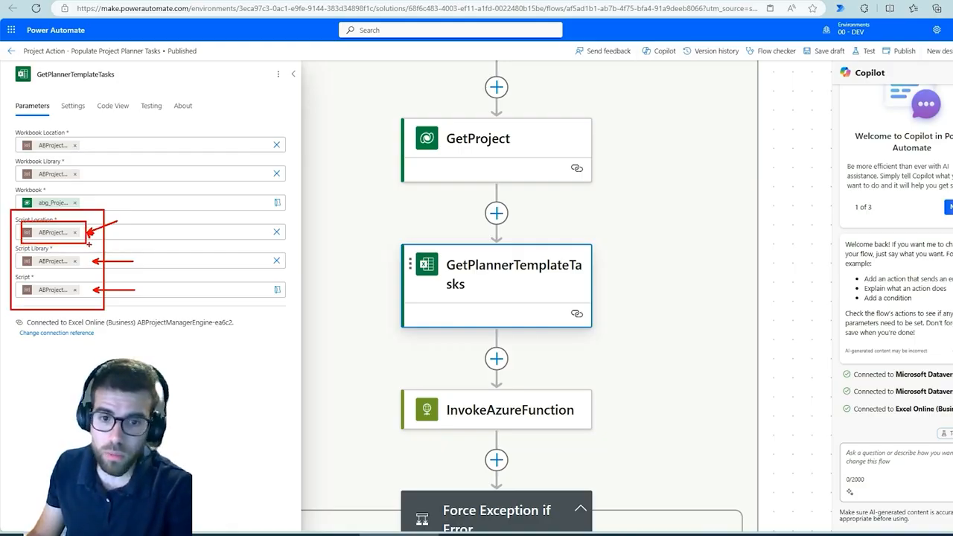
key(Escape)
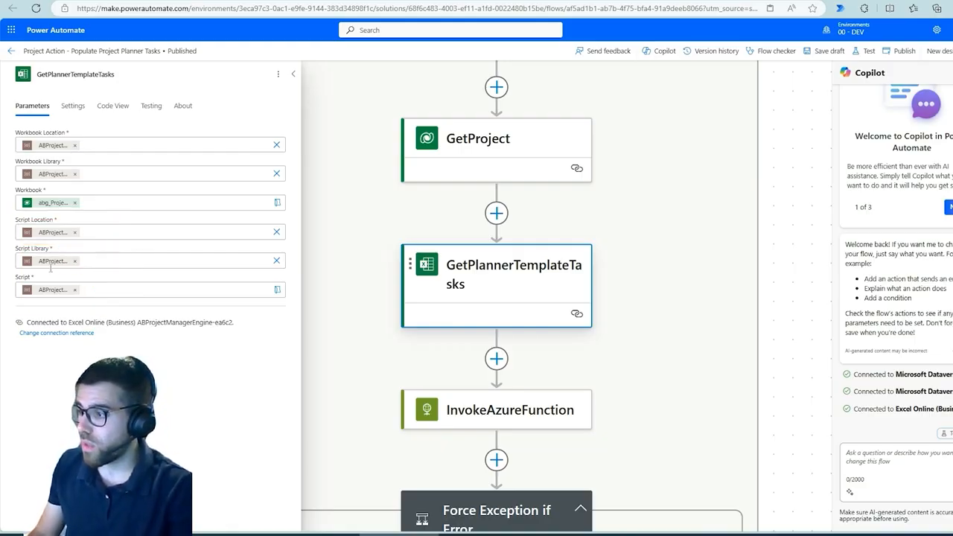
drag(14, 246, 108, 301)
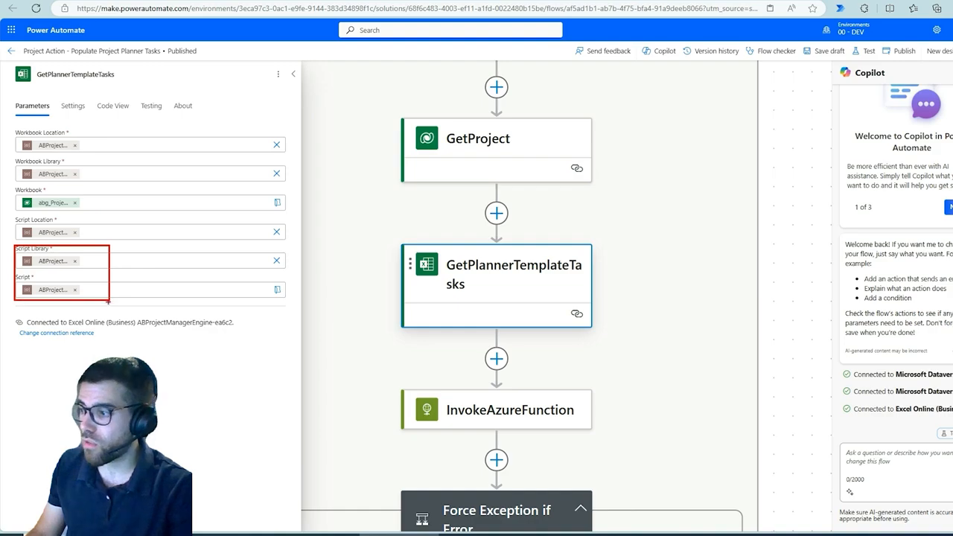
key(Escape)
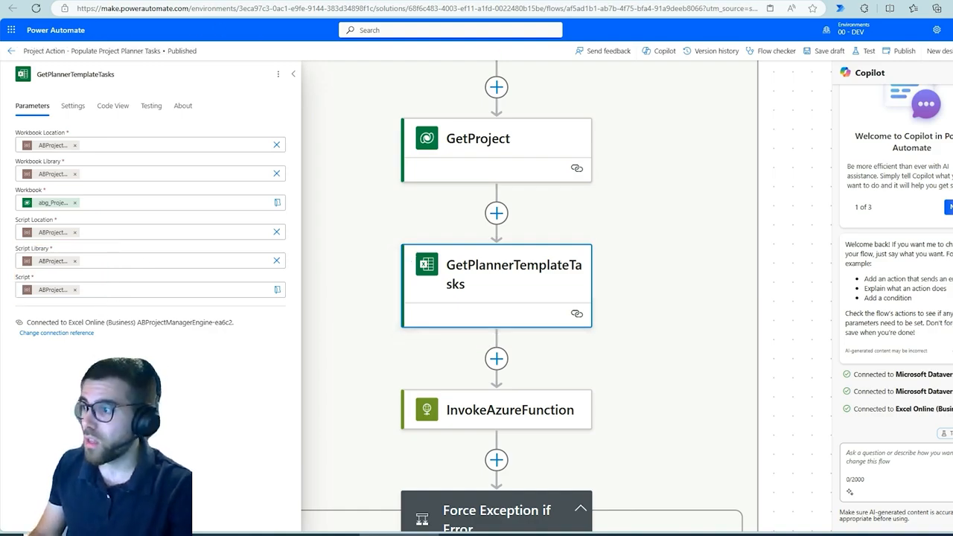
Step: Switch to the Get Drive Ids app and temporarily box the selected list's drive id and the selected file's drive item id
click(290, 2)
drag(426, 468, 533, 526)
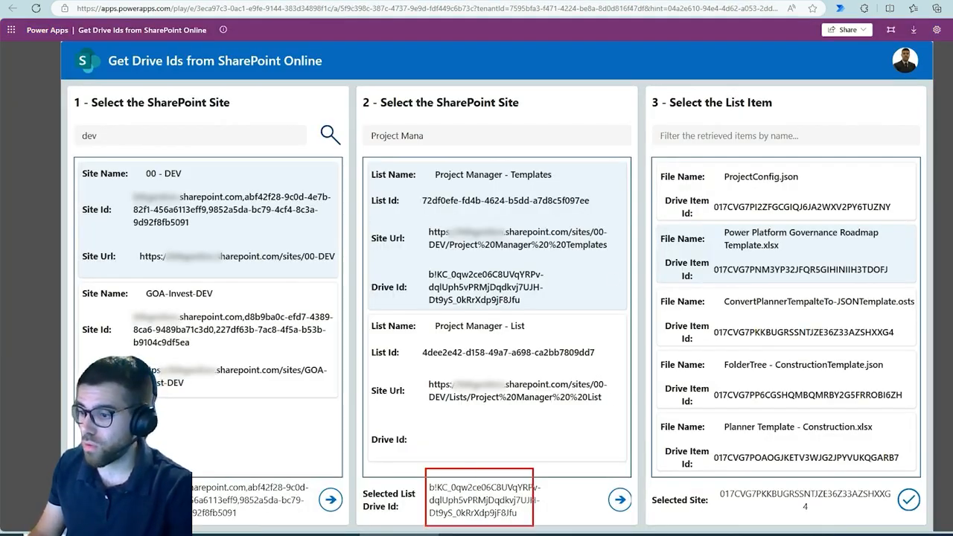
key(Escape)
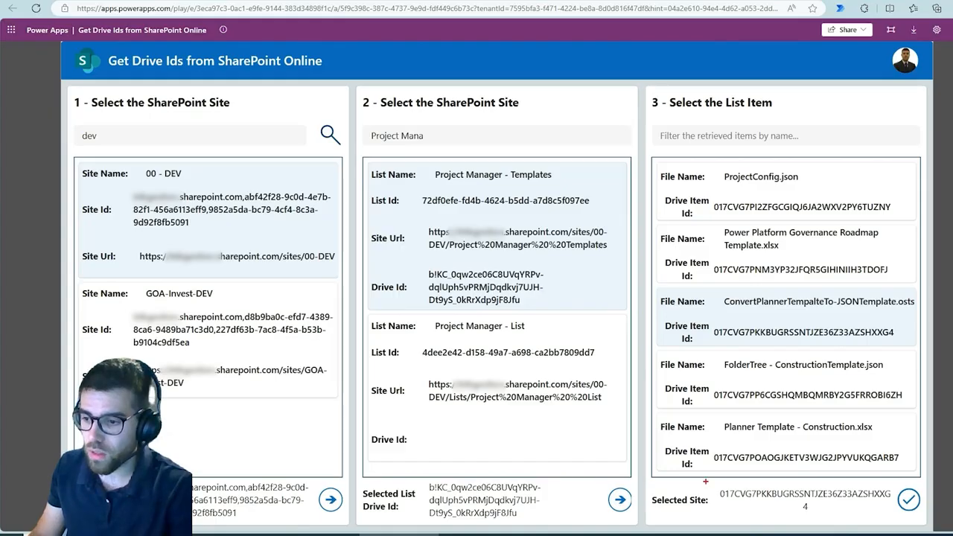
drag(705, 482, 911, 524)
key(Escape)
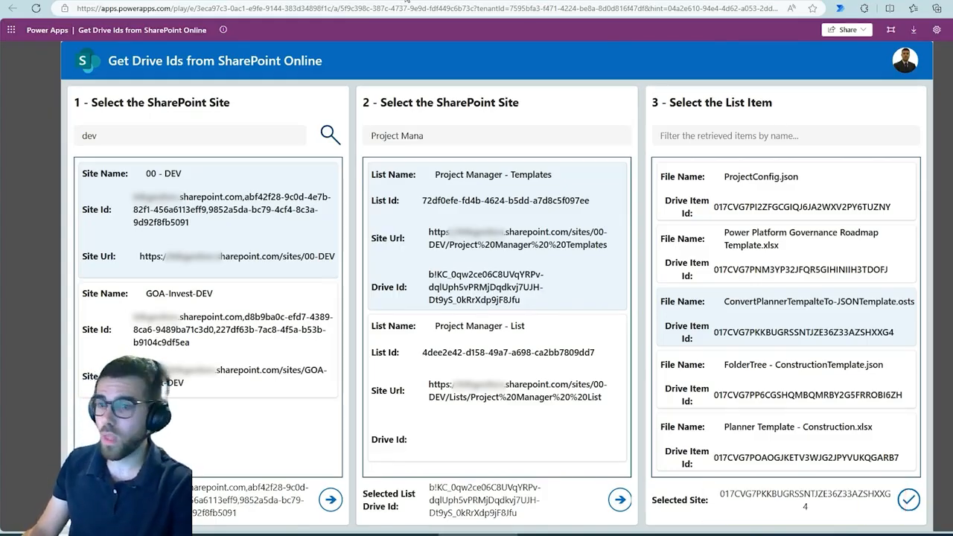
Step: Switch to the environment variables of the AB Project Manager - Engine solution in Power Apps and temporarily box their heading
click(406, 1)
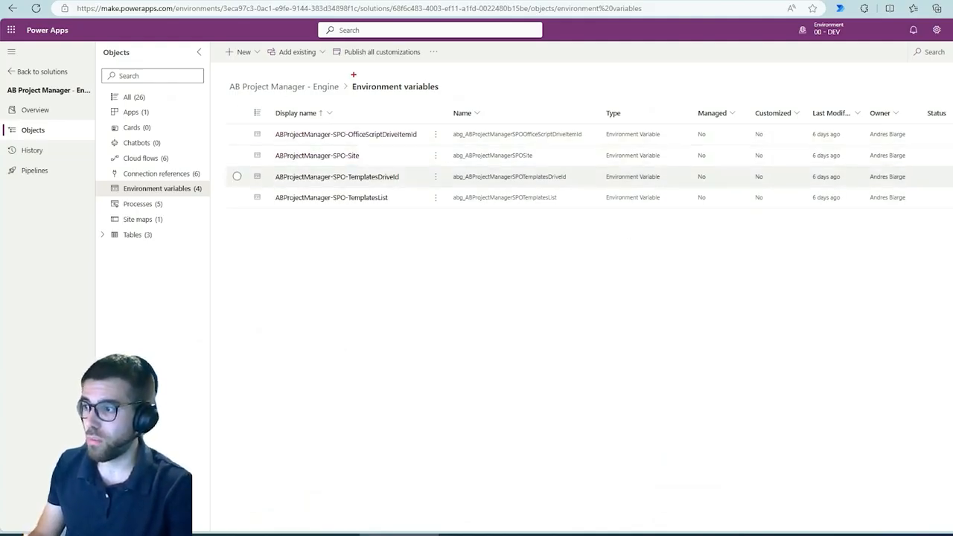
drag(352, 72, 462, 102)
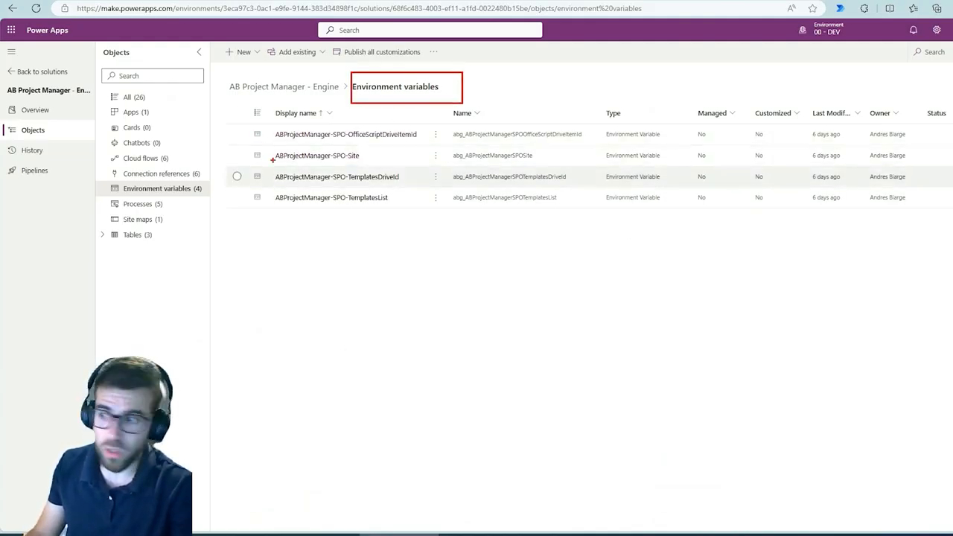
key(Escape)
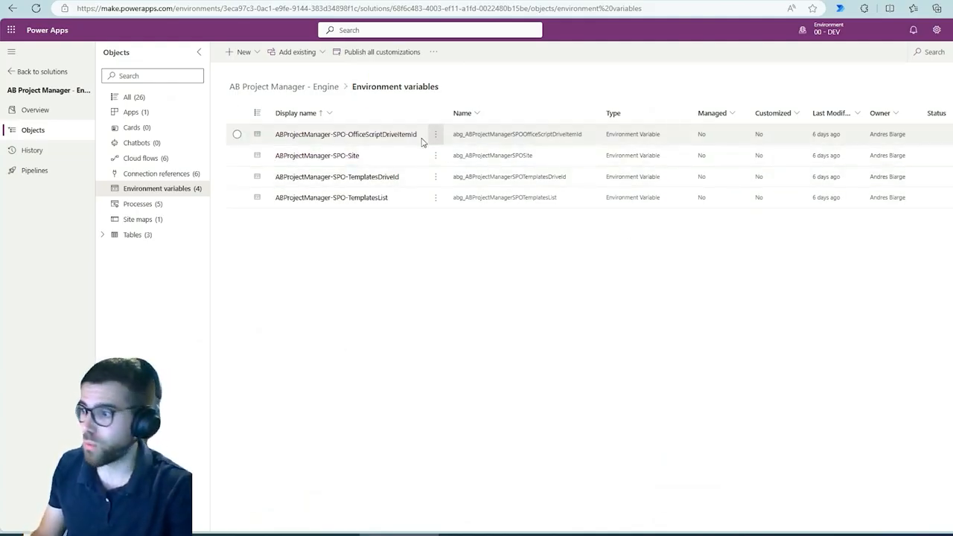
Step: View the environment variable ABProjectManager-SPO-Site, temporarily box its current site and close its details
click(343, 158)
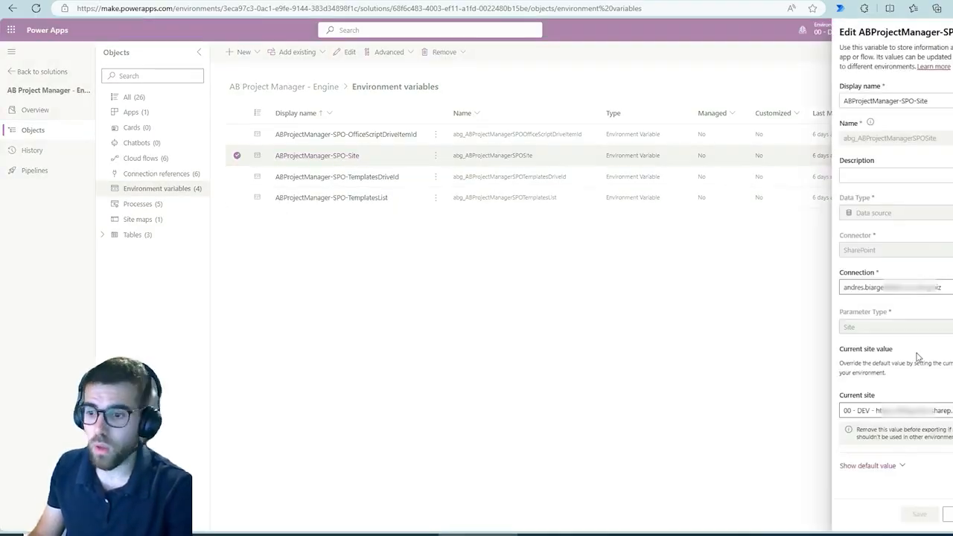
drag(829, 378, 951, 434)
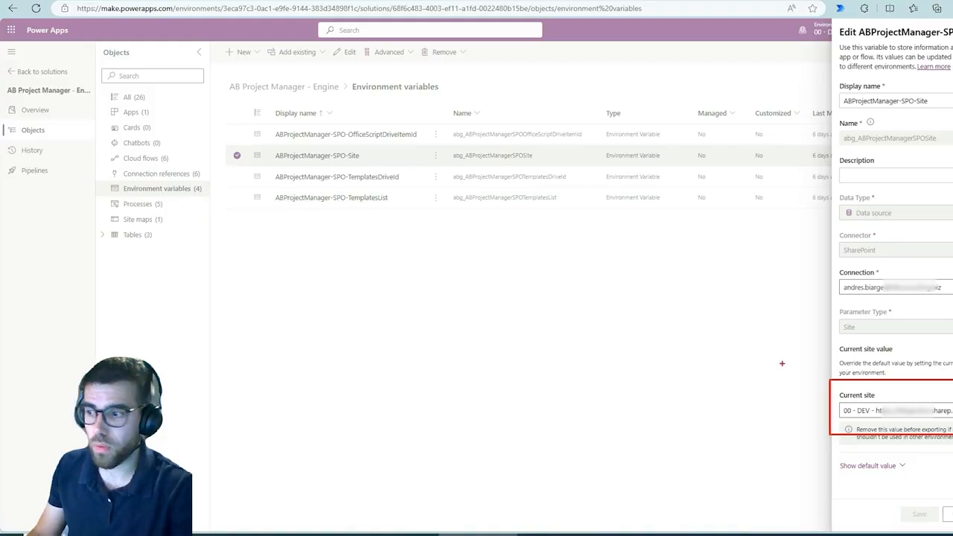
key(Escape)
click(424, 182)
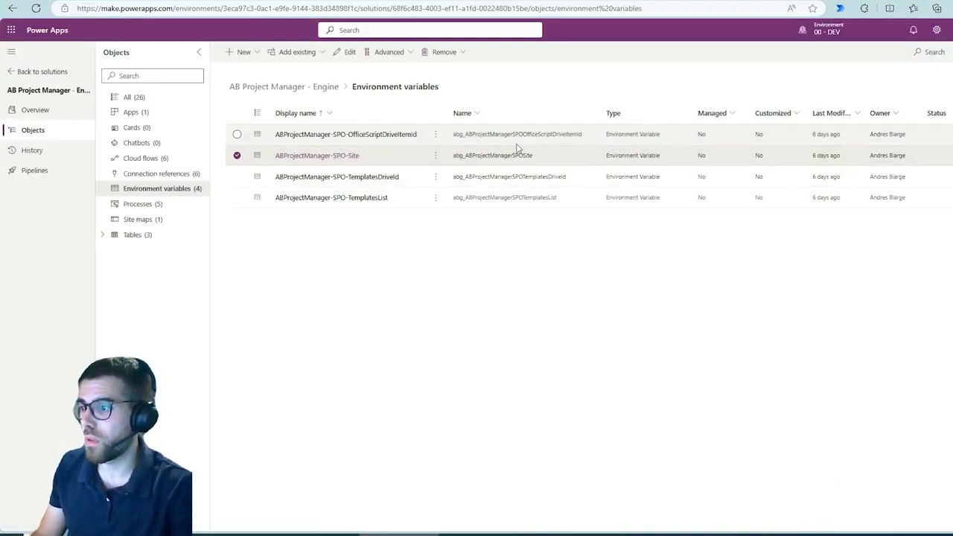
Step: Examine and box the default and current values of ABProjectManager-SPO-TemplatesDriveId and ABProjectManager-SPO-OfficeScriptDriveItemId, closing each variable unchanged
click(377, 182)
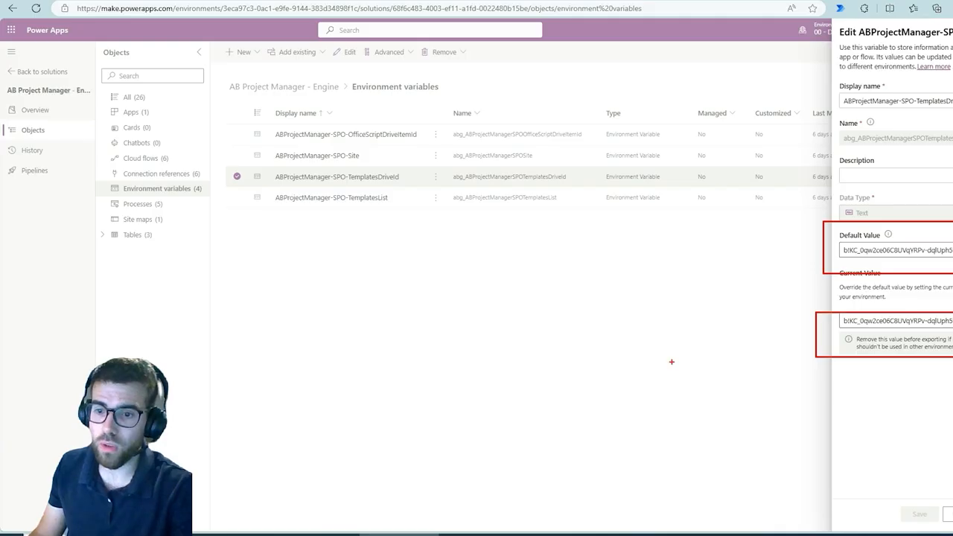
click(945, 513)
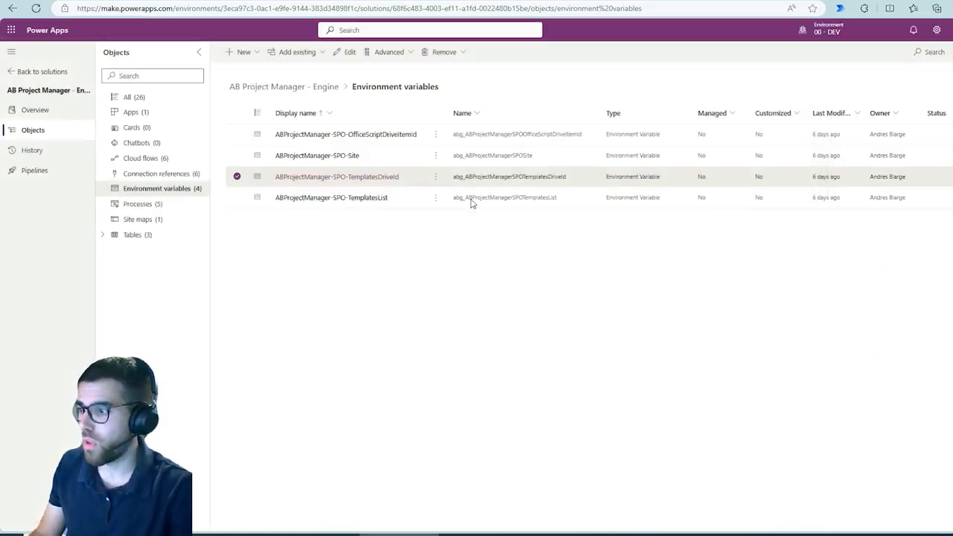
click(382, 140)
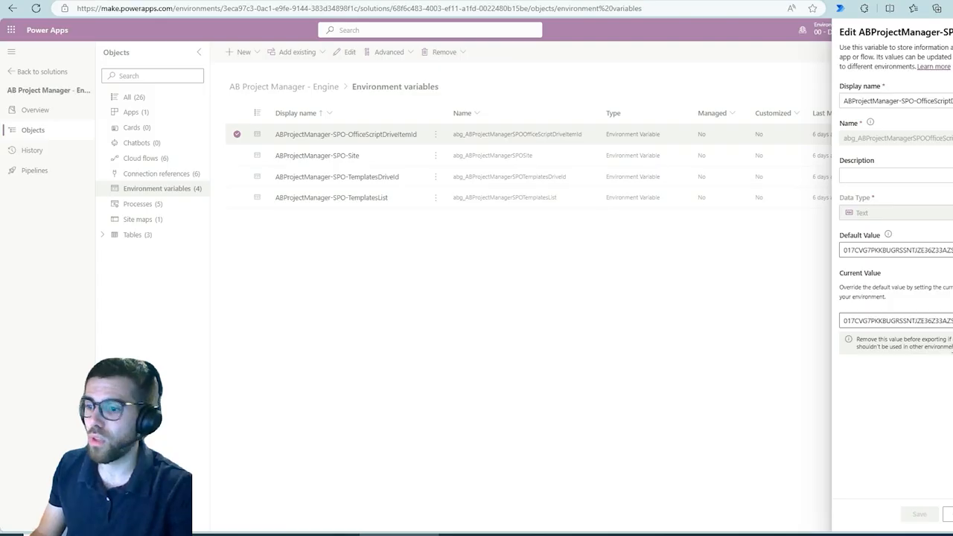
mouse_move(822, 224)
mouse_down()
mouse_move(952, 325)
mouse_move(952, 363)
mouse_up()
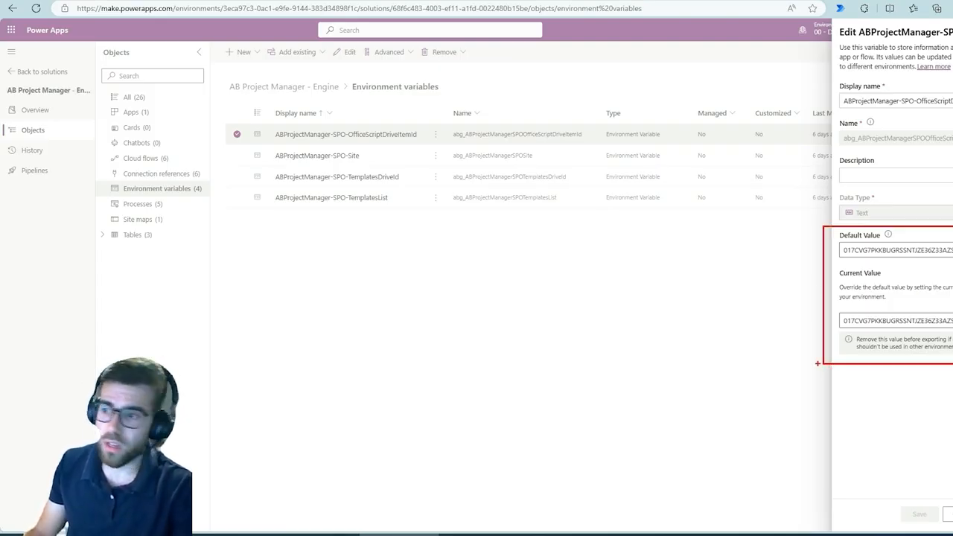
key(Escape)
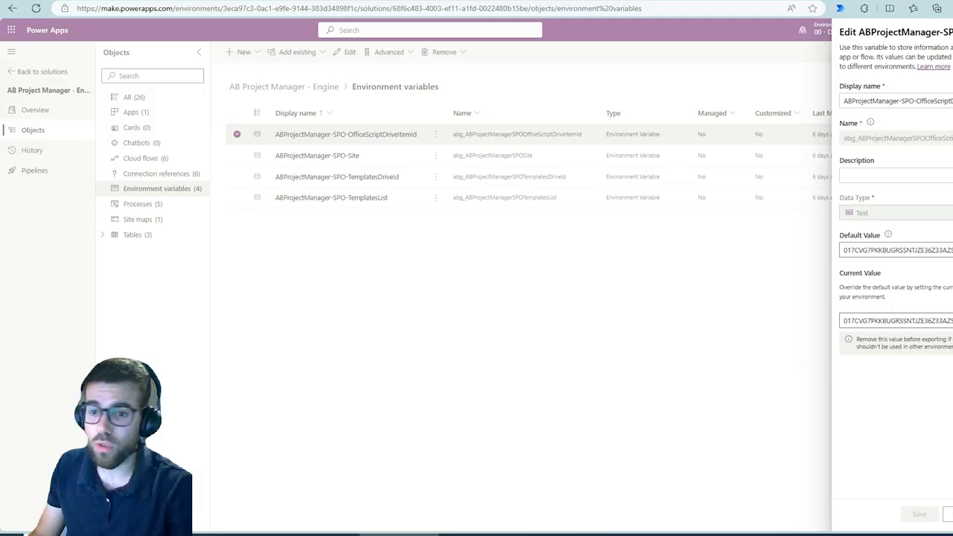
click(952, 32)
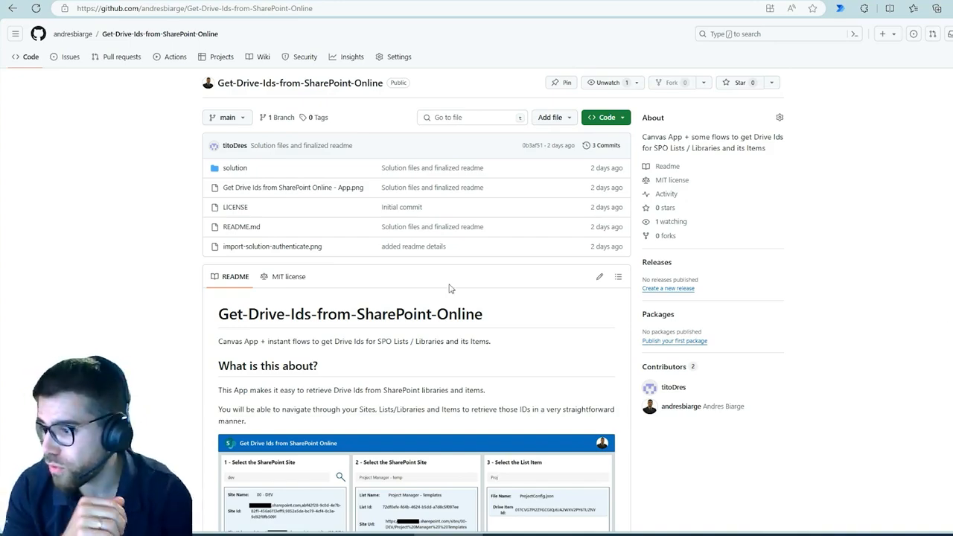
Step: Skim the README of the GitHub repository Get-Drive-Ids-from-SharePoint-Online, view its solution folder and return to the repository's main page
scroll(455, 309, down, 1)
scroll(455, 310, down, 3)
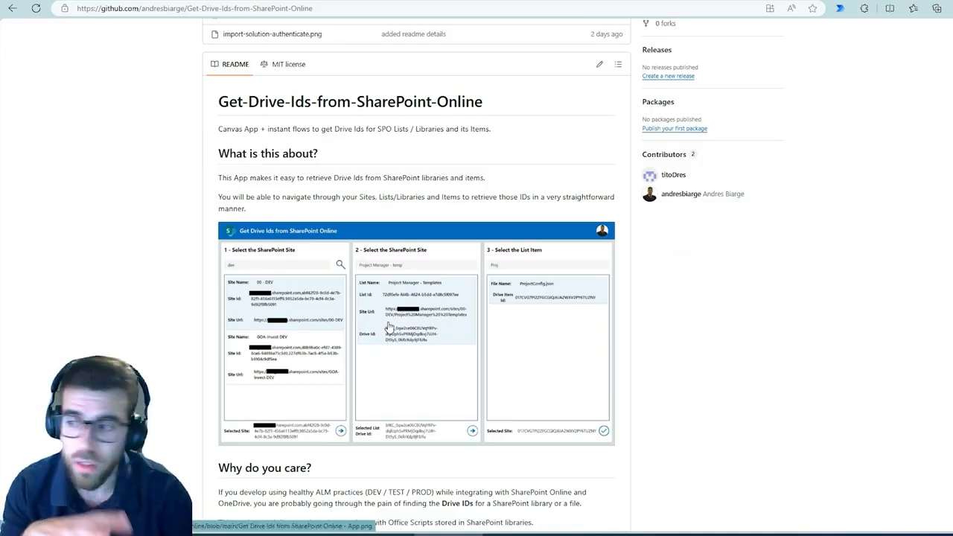
scroll(489, 363, up, 3)
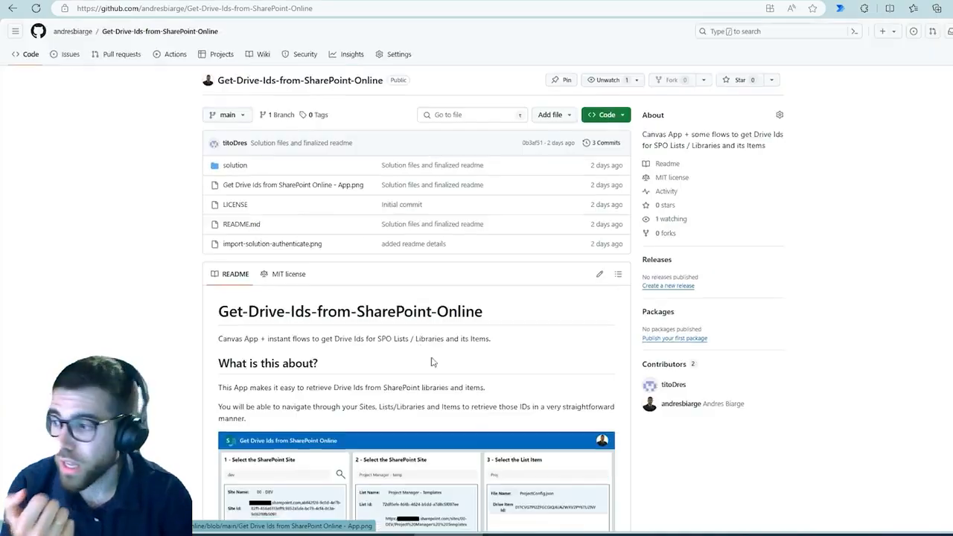
click(234, 169)
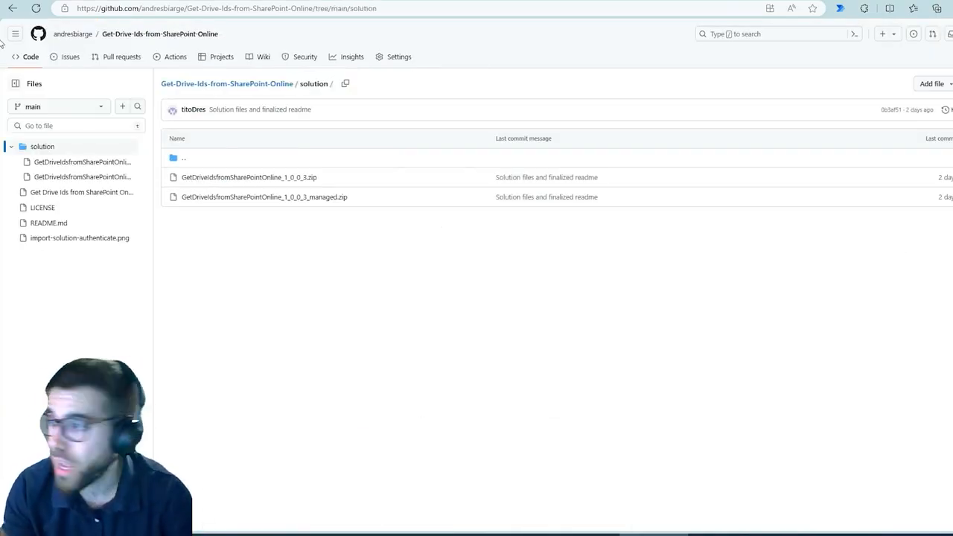
click(12, 8)
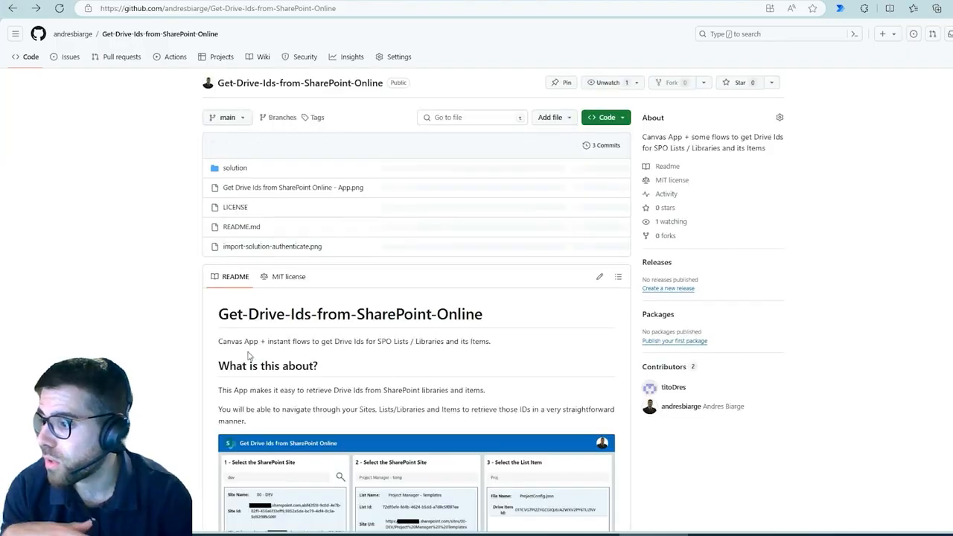